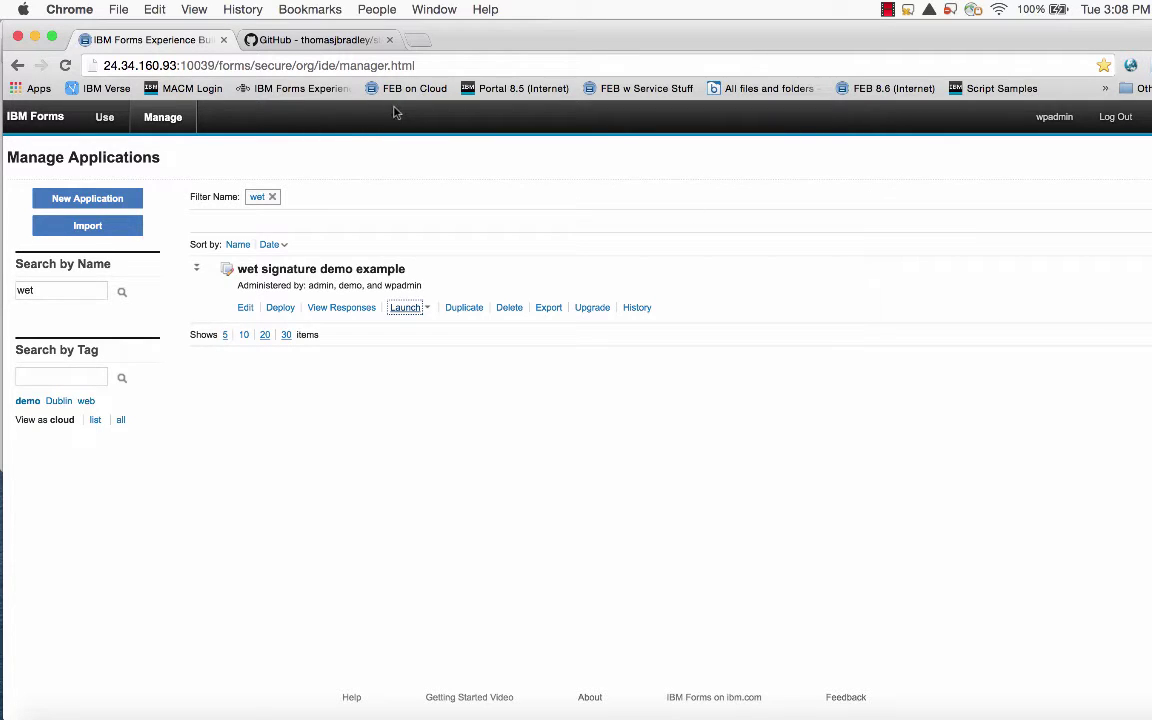
Review the signature-pad repository's files and README on GitHub, including its quick start, documentation, examples and demos.
{"action": "left_click", "coordinate": [286, 41]}
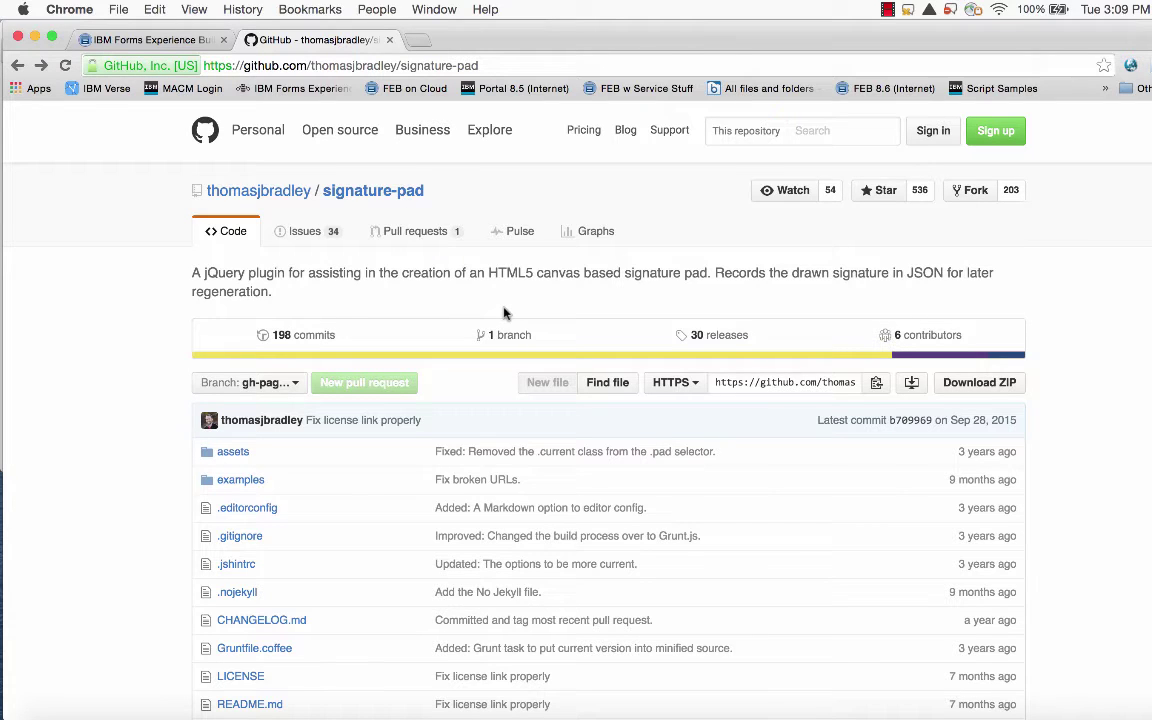
{"action": "scroll", "coordinate": [504, 313], "scroll_direction": "down", "scroll_amount": 5}
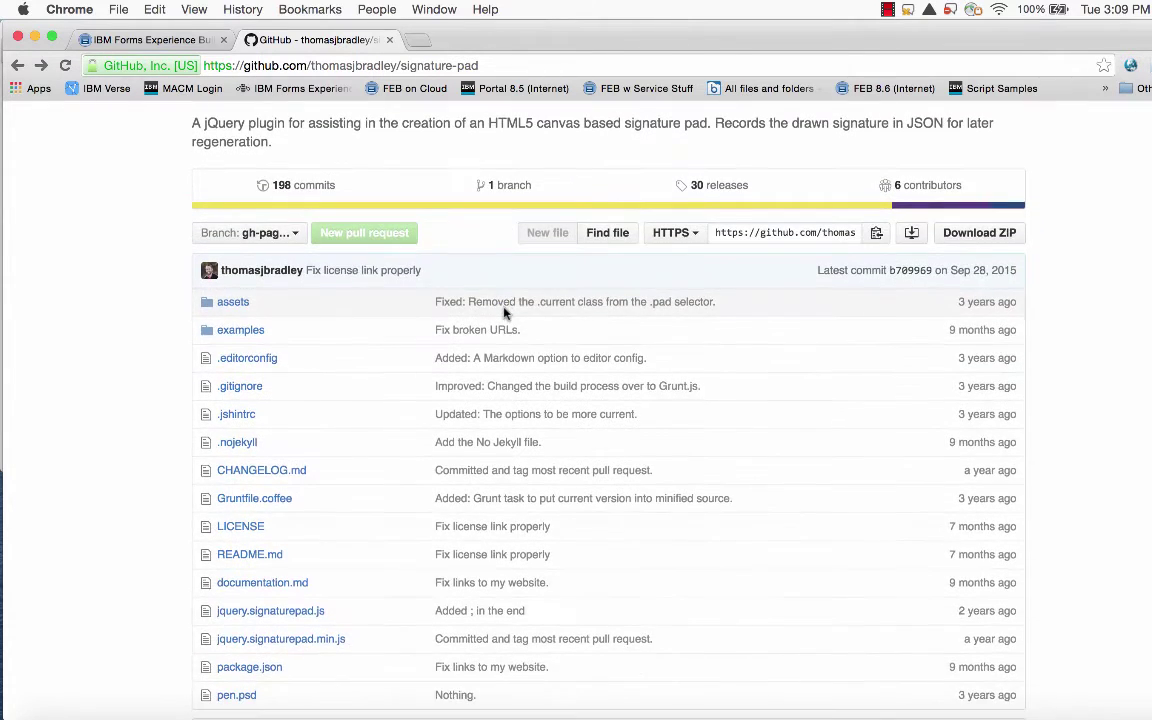
{"action": "scroll", "coordinate": [504, 313], "scroll_direction": "down", "scroll_amount": 10}
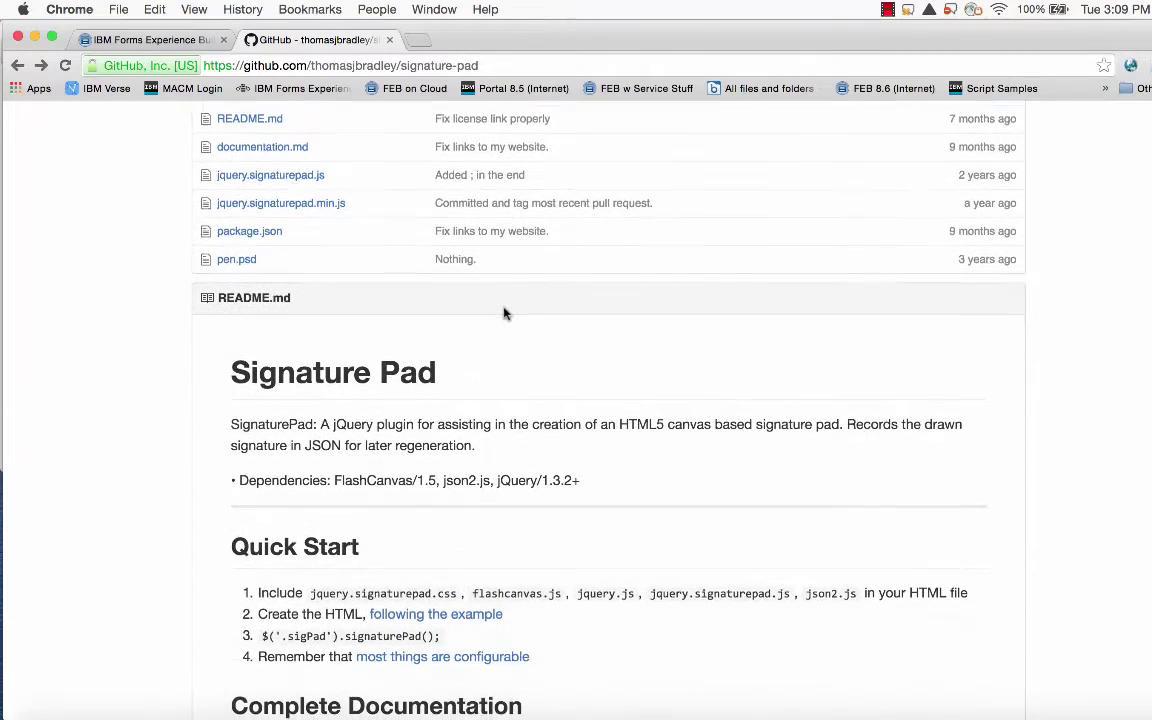
{"action": "scroll", "coordinate": [500, 345], "scroll_direction": "down", "scroll_amount": 5}
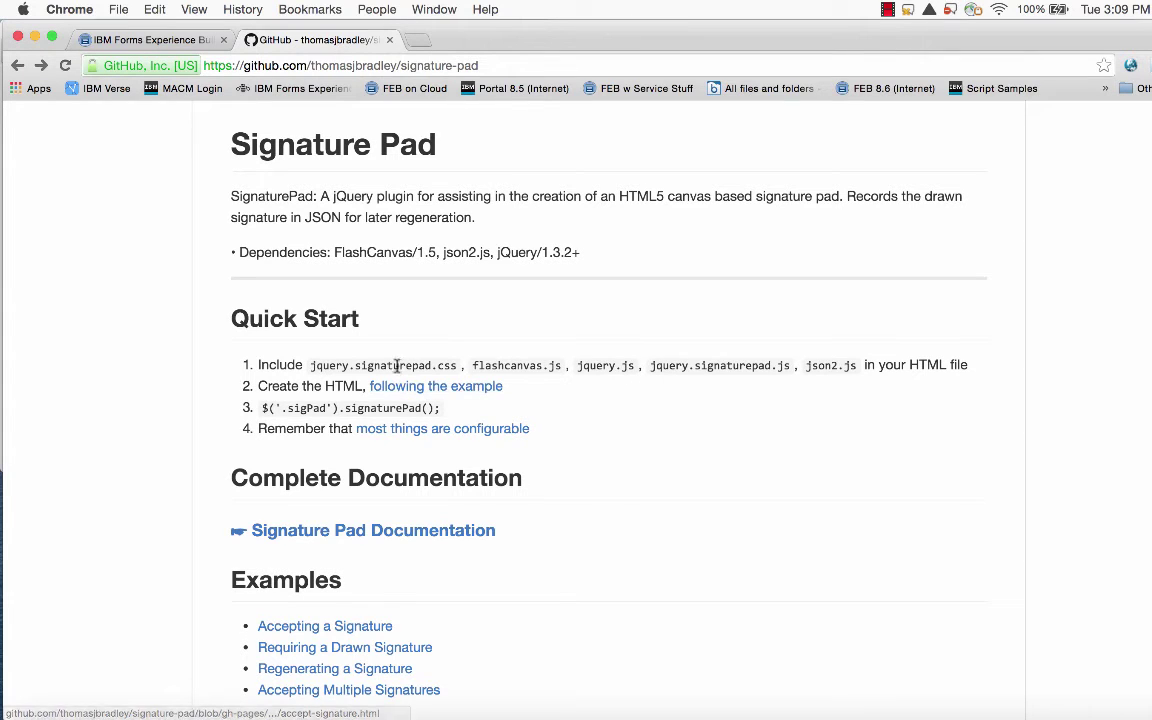
{"action": "scroll", "coordinate": [444, 428], "scroll_direction": "down", "scroll_amount": 4}
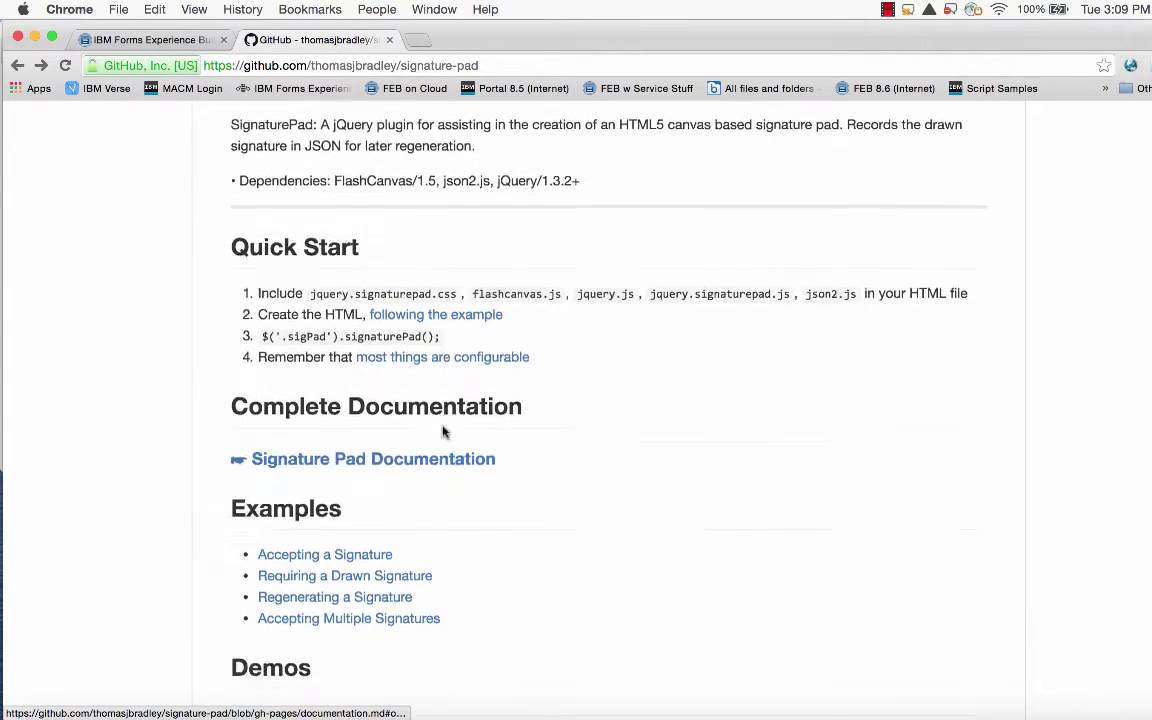
{"action": "scroll", "coordinate": [401, 428], "scroll_direction": "down", "scroll_amount": 2}
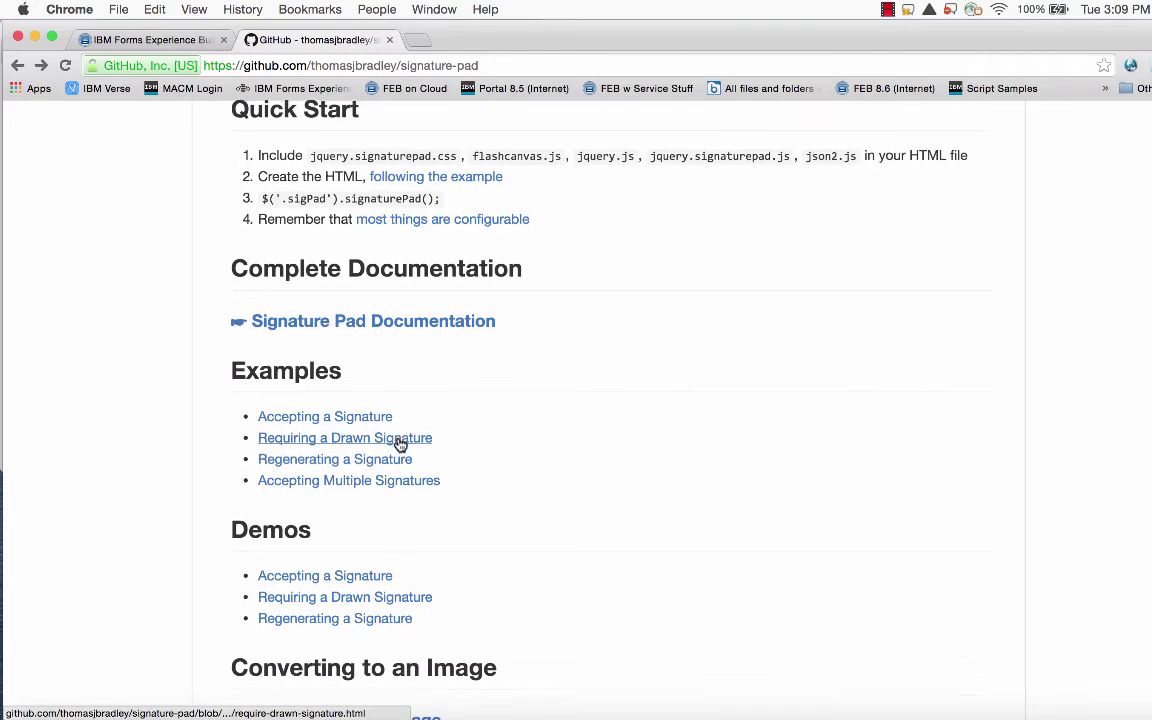
{"action": "scroll", "coordinate": [397, 463], "scroll_direction": "down", "scroll_amount": 3}
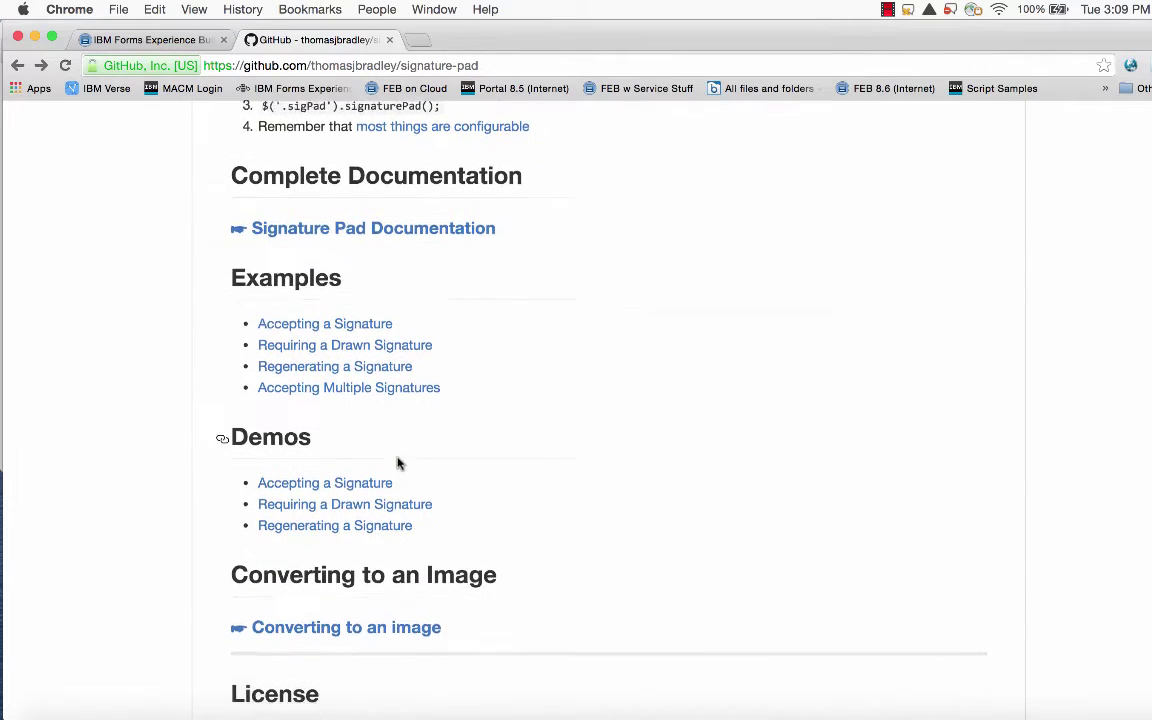
Open the Requiring a Drawn Signature demo from the README and enter the signer's first name as the printed name.
{"action": "left_click", "coordinate": [398, 430]}
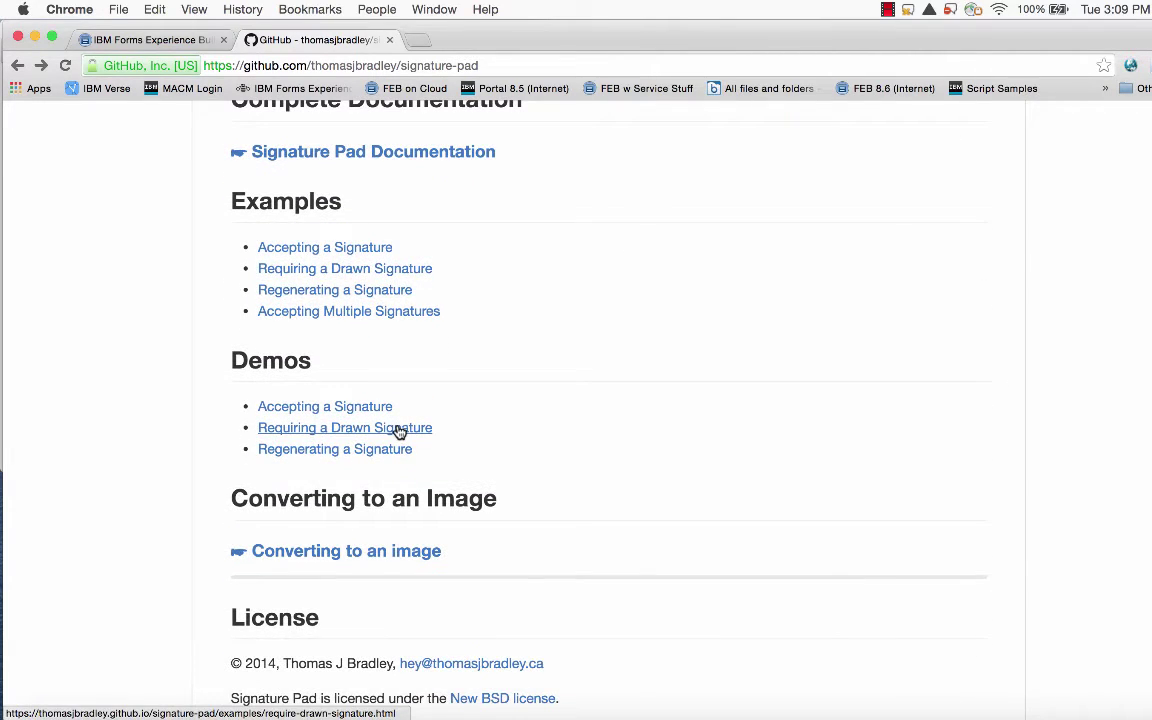
{"action": "left_click", "coordinate": [35, 140]}
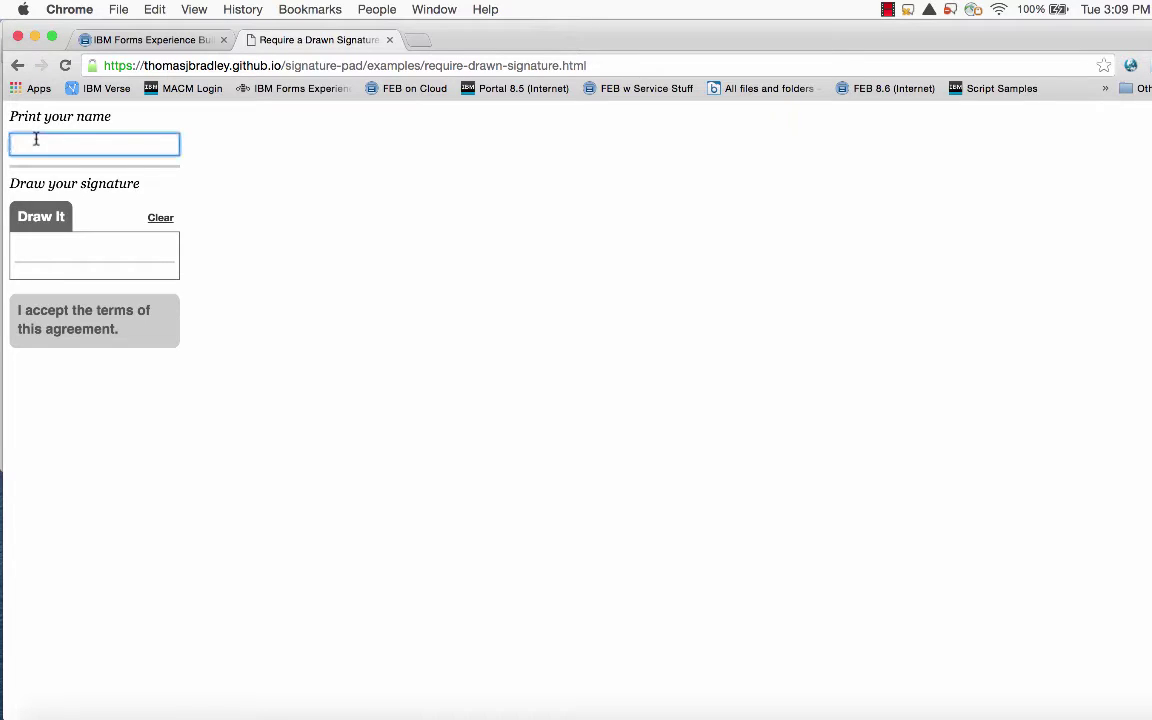
{"action": "type", "text": "Marty"}
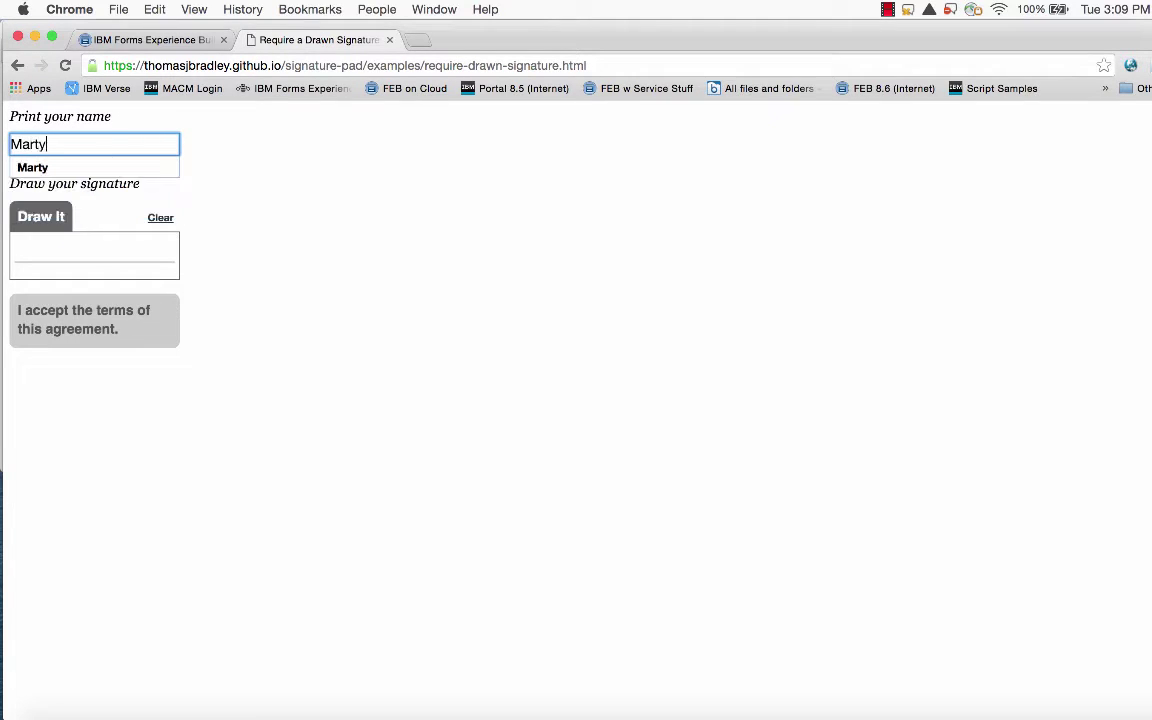
Draw a signature in the demo's signature pad, clear it, and draw a new one.
{"action": "left_click_drag", "start_coordinate": [35, 252], "coordinate": [140, 245]}
{"action": "left_click", "coordinate": [158, 218]}
{"action": "left_click_drag", "start_coordinate": [70, 252], "coordinate": [128, 251]}
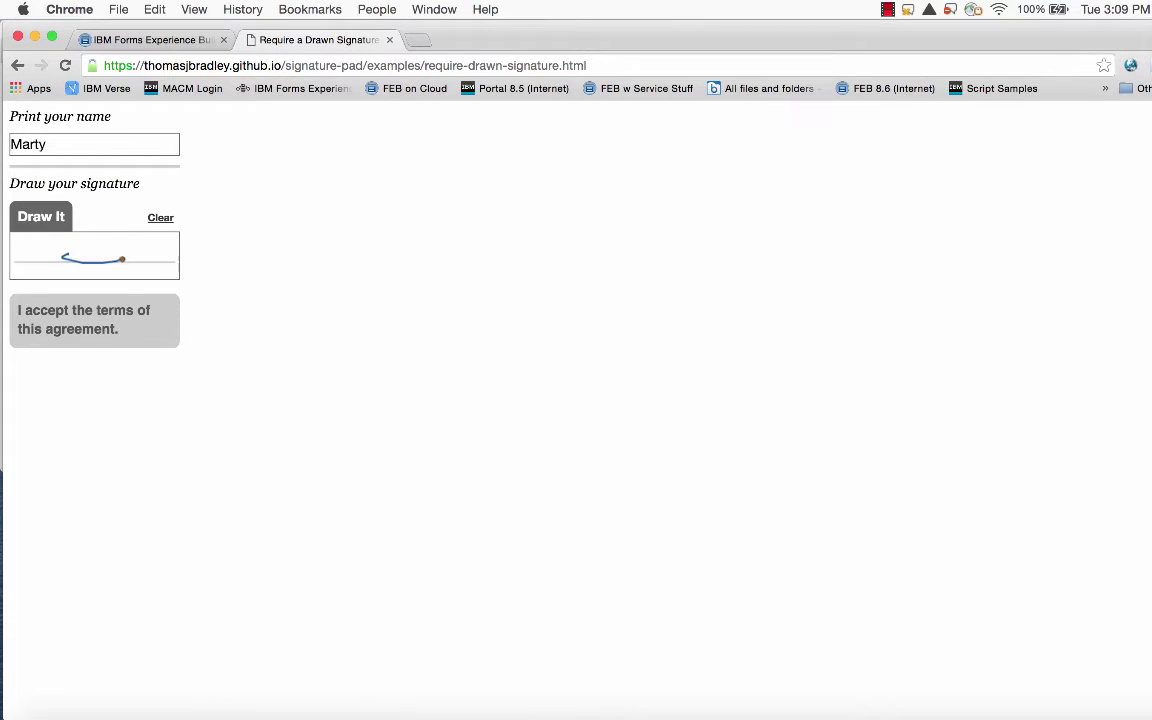
Launch the wet signature demo example application from IBM Forms and agree to the terms on its form.
{"action": "left_click", "coordinate": [152, 40]}
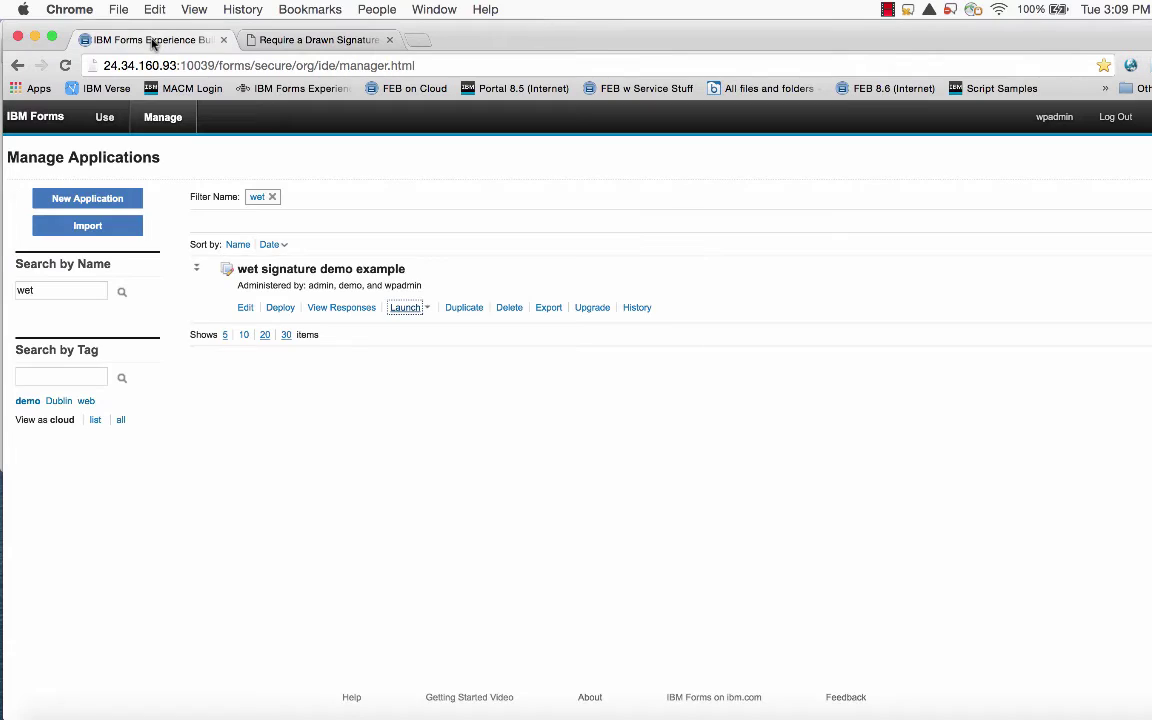
{"action": "left_click", "coordinate": [404, 308]}
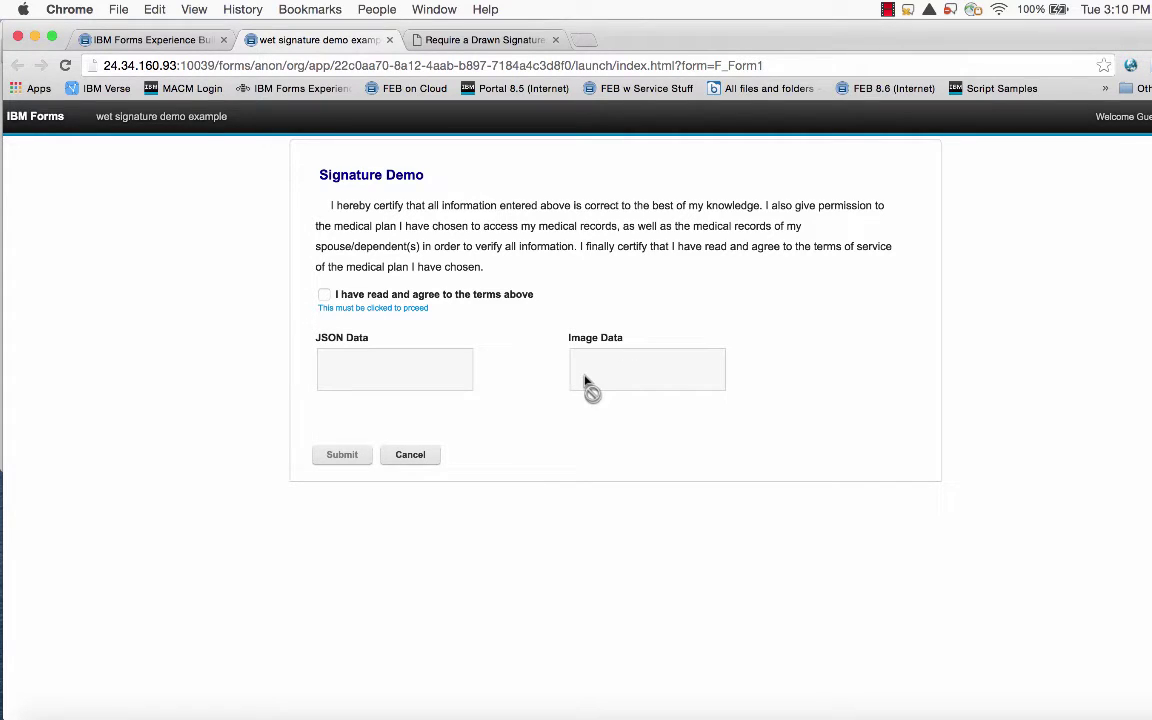
{"action": "left_click", "coordinate": [324, 296]}
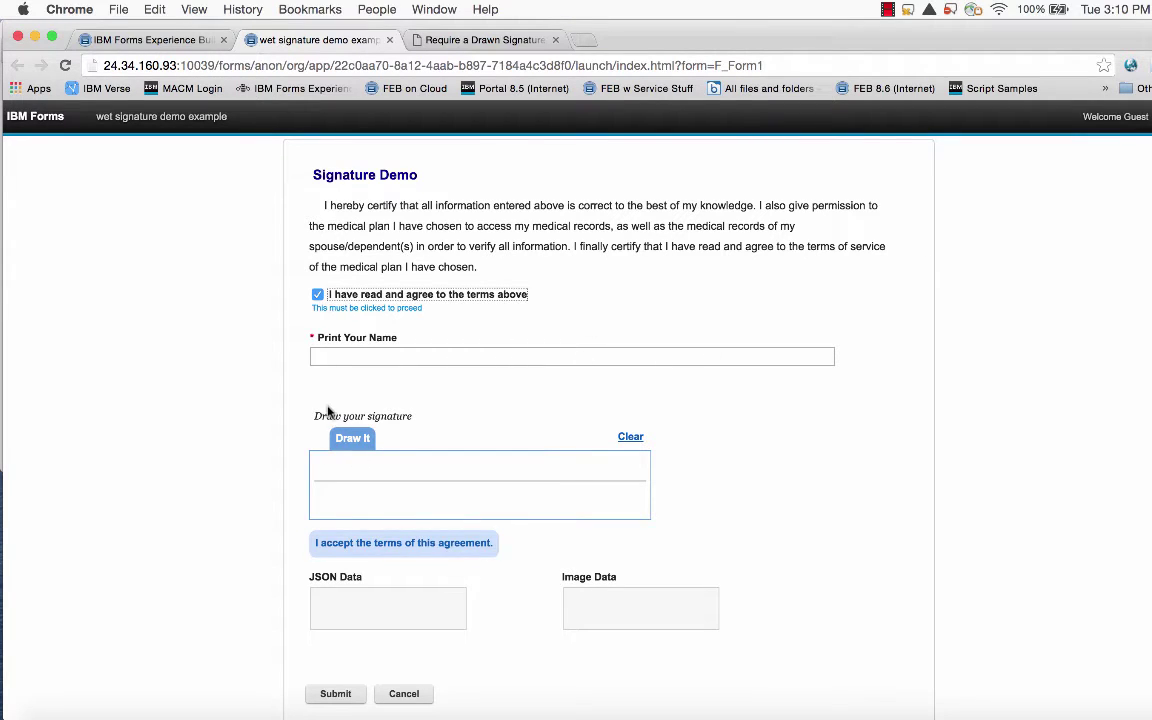
{"action": "scroll", "coordinate": [365, 620], "scroll_direction": "down", "scroll_amount": 1}
{"action": "scroll", "coordinate": [365, 620], "scroll_direction": "down", "scroll_amount": 1}
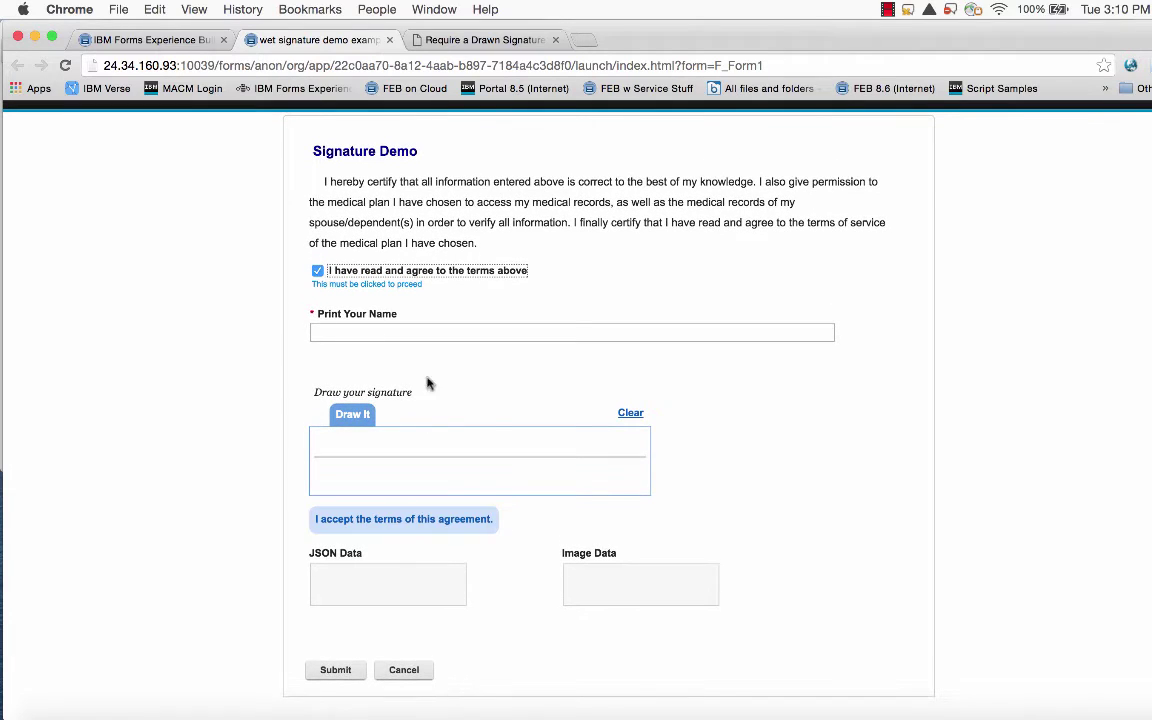
Enter the signer's first name in the Print Your Name field of the Signature Demo form.
{"action": "left_click", "coordinate": [409, 334]}
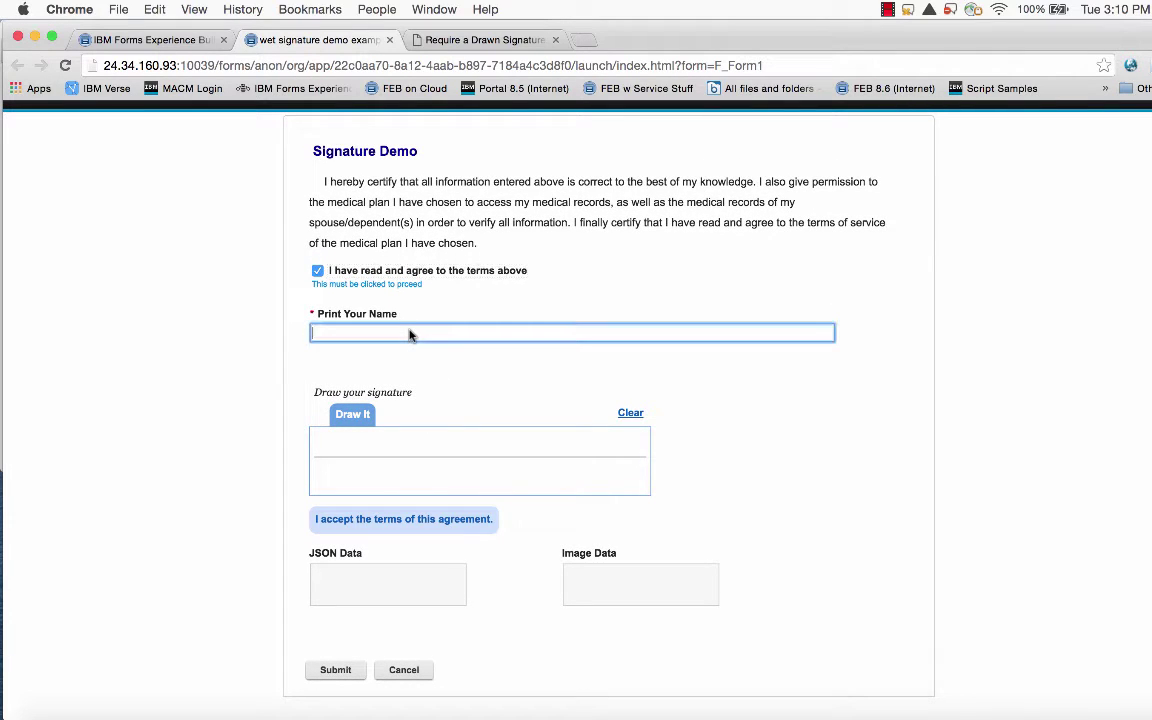
{"action": "type", "text": "Martu"}
{"action": "key", "text": "BackSpace"}
{"action": "type", "text": "y"}
Draw a signature in the form's signature area, clear it, and sign again.
{"action": "mouse_move", "coordinate": [346, 463]}
{"action": "left_mouse_down"}
{"action": "mouse_move", "coordinate": [553, 455]}
{"action": "mouse_move", "coordinate": [600, 468]}
{"action": "left_mouse_up"}
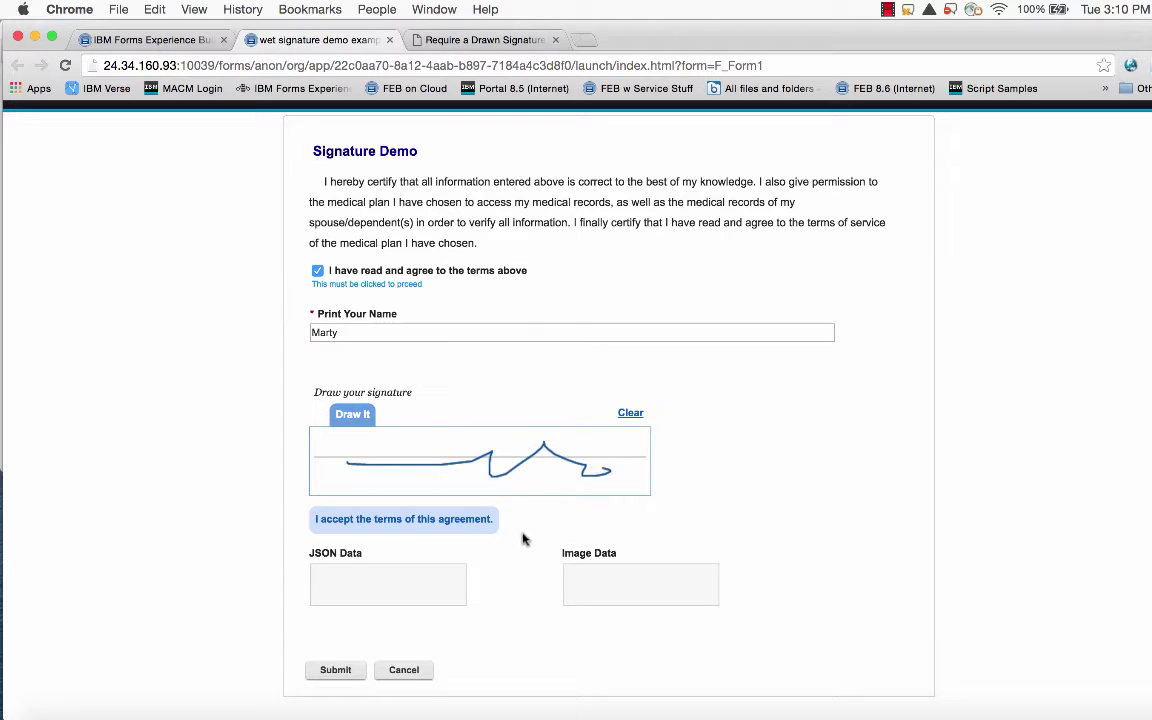
{"action": "left_click", "coordinate": [630, 413]}
{"action": "mouse_move", "coordinate": [375, 474]}
{"action": "left_mouse_down"}
{"action": "mouse_move", "coordinate": [535, 462]}
{"action": "mouse_move", "coordinate": [424, 458]}
{"action": "mouse_move", "coordinate": [541, 464]}
{"action": "left_mouse_up"}
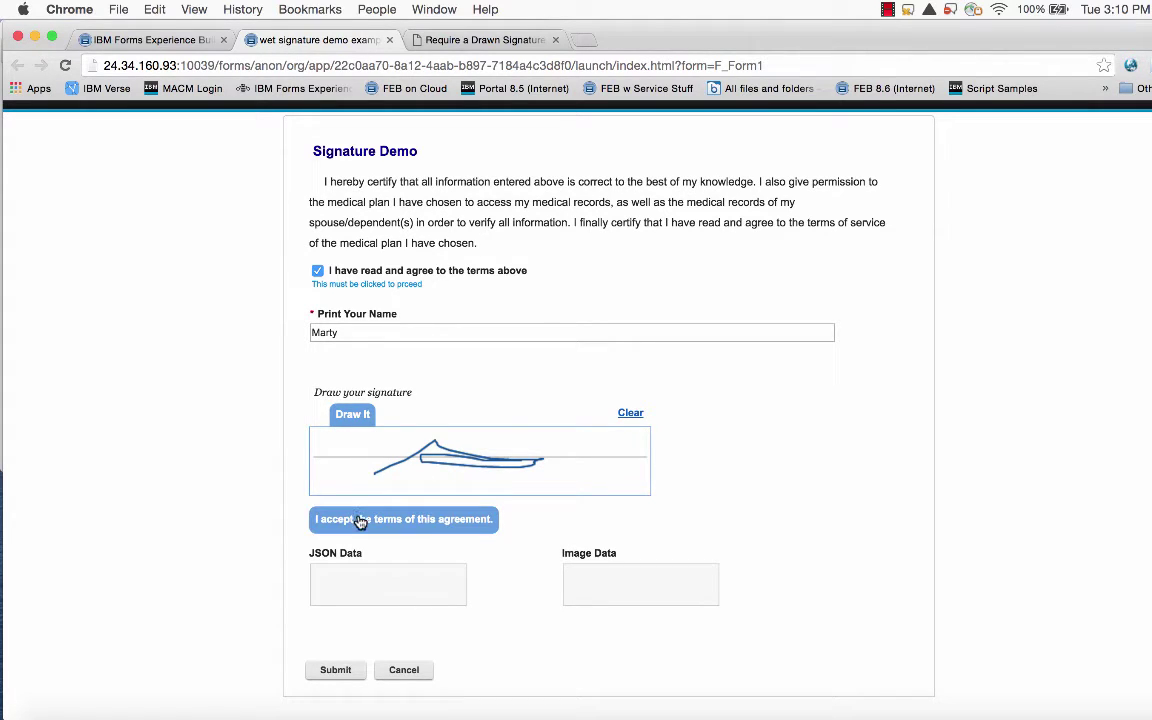
Accept the terms of the agreement for the drawn signature and submit the Signature Demo form.
{"action": "left_click", "coordinate": [400, 529]}
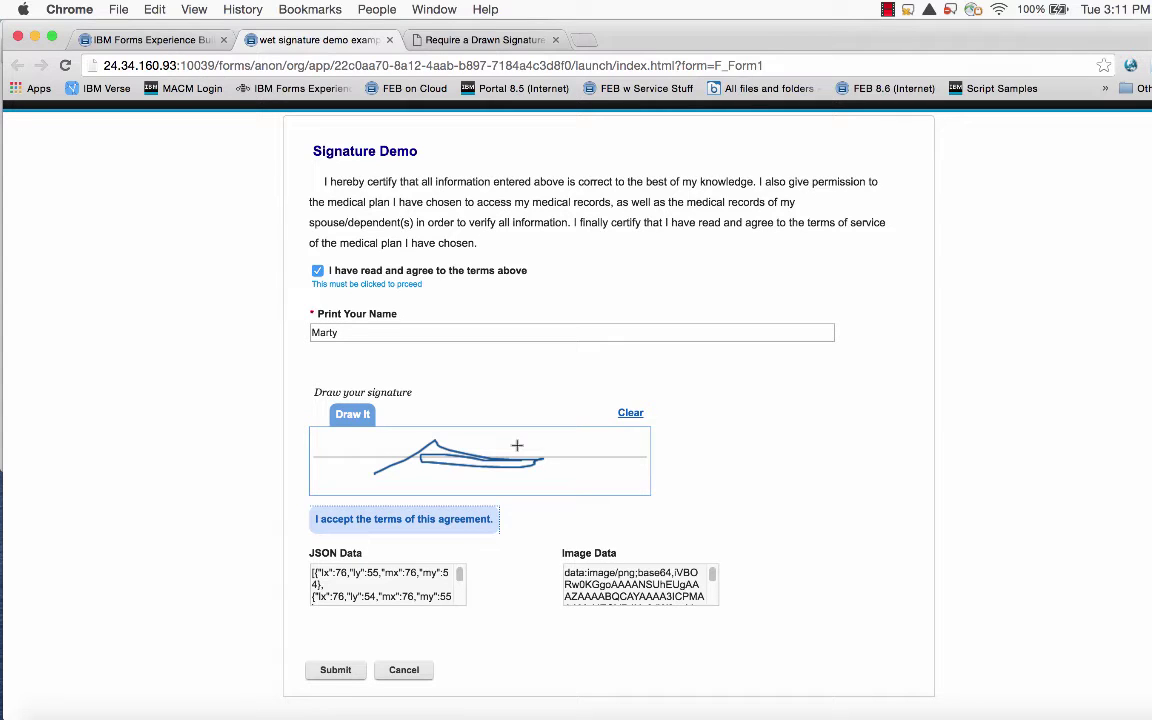
{"action": "left_click", "coordinate": [344, 678]}
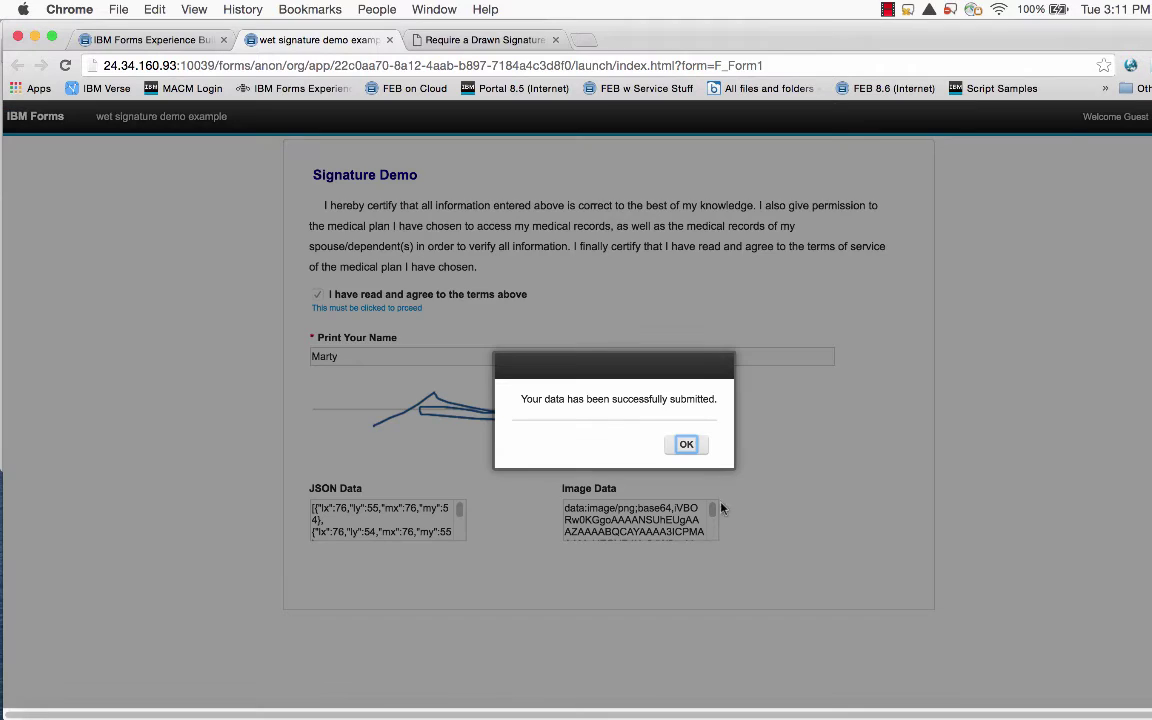
{"action": "left_click", "coordinate": [686, 446]}
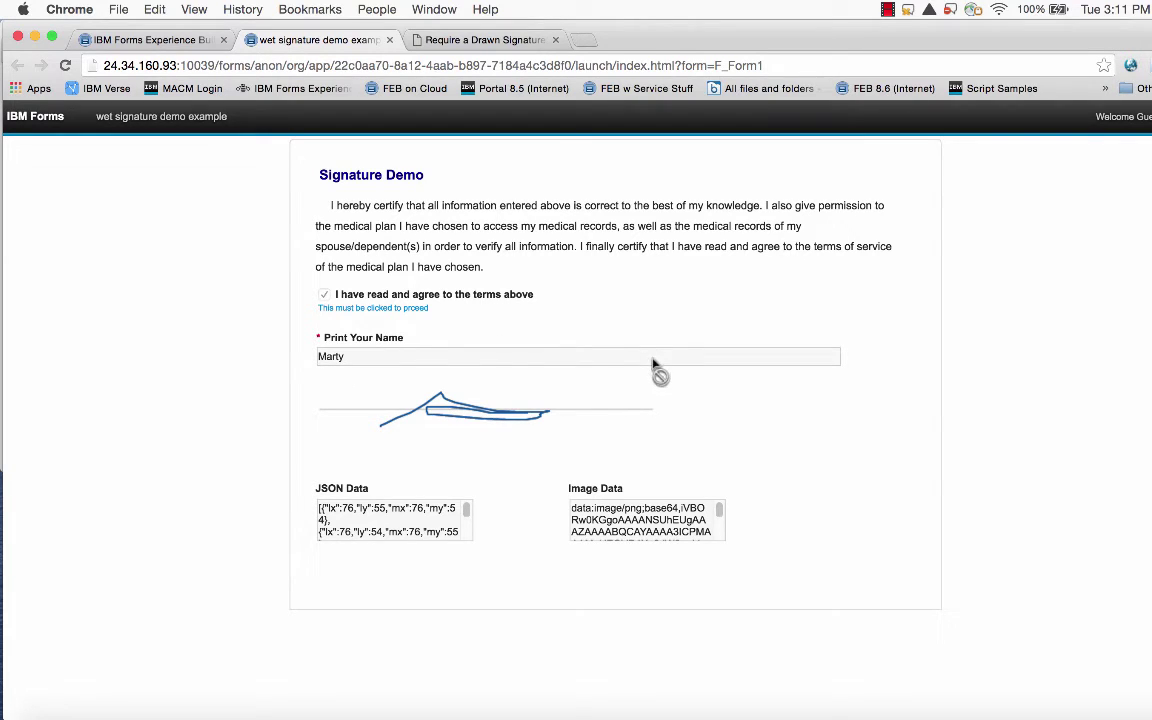
Open the wet signature demo example application for editing from the Manage Applications page.
{"action": "left_click", "coordinate": [143, 45]}
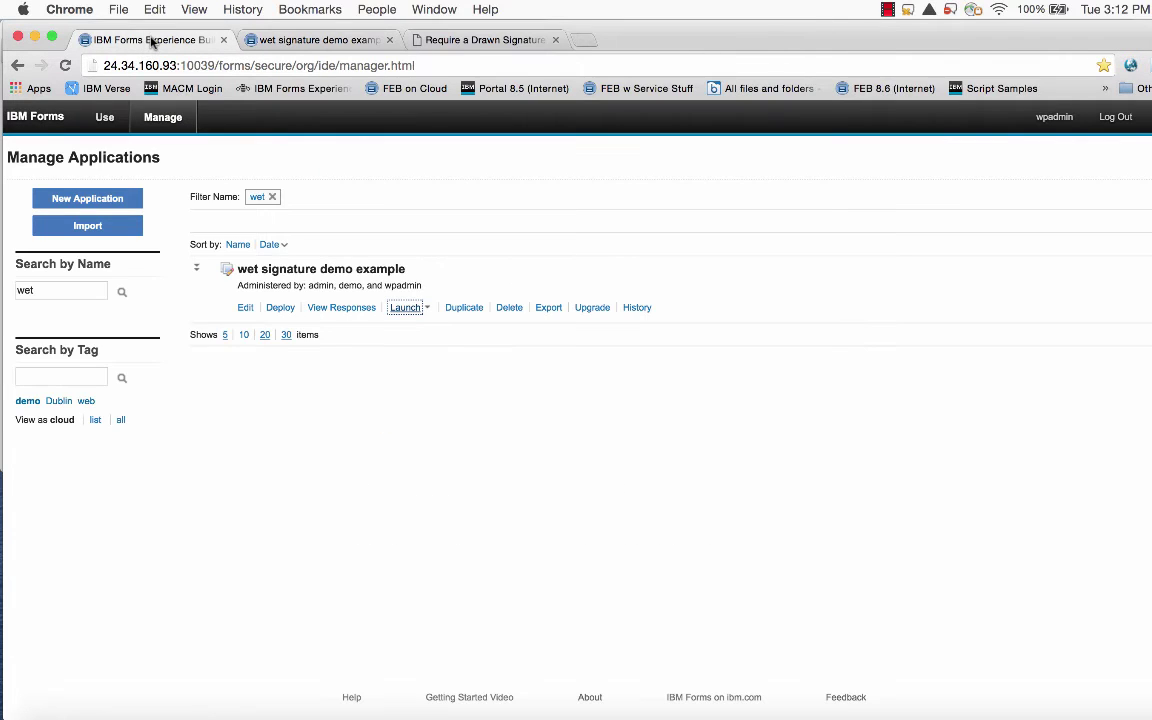
{"action": "left_click", "coordinate": [245, 307]}
{"action": "left_click", "coordinate": [713, 486]}
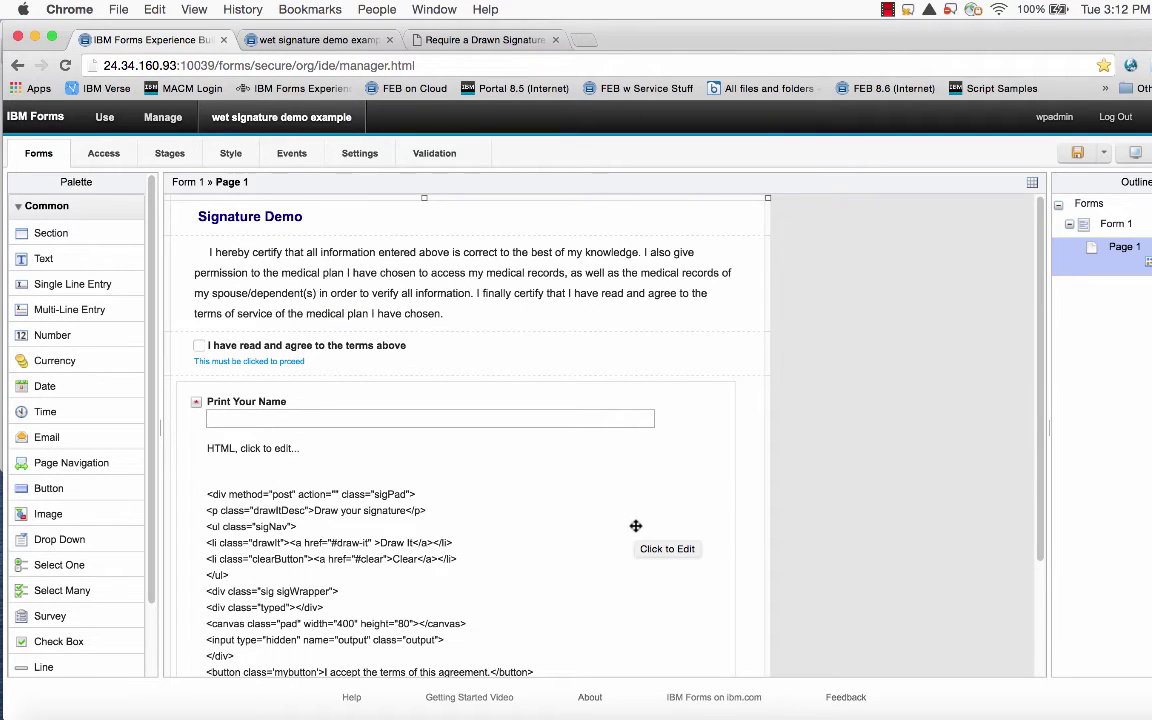
Examine the signature pad HTML blocks and the JSON Data and Image Data fields on Page 1 of Form 1.
{"action": "left_click", "coordinate": [567, 525]}
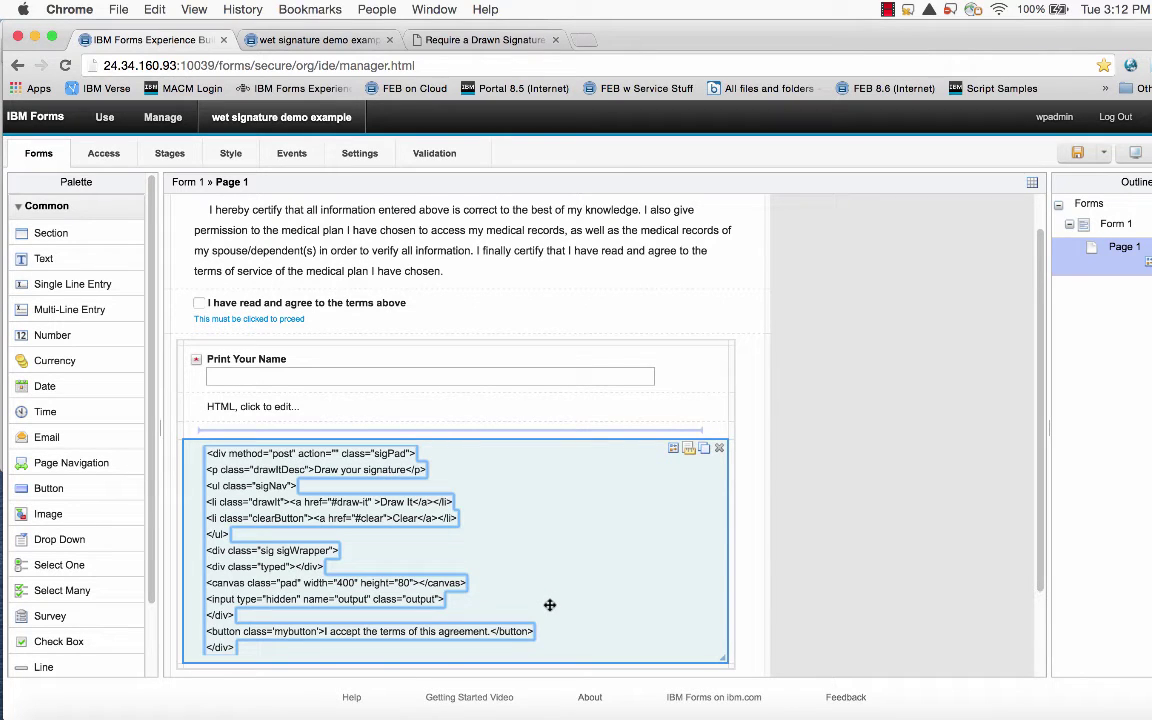
{"action": "left_click", "coordinate": [434, 402]}
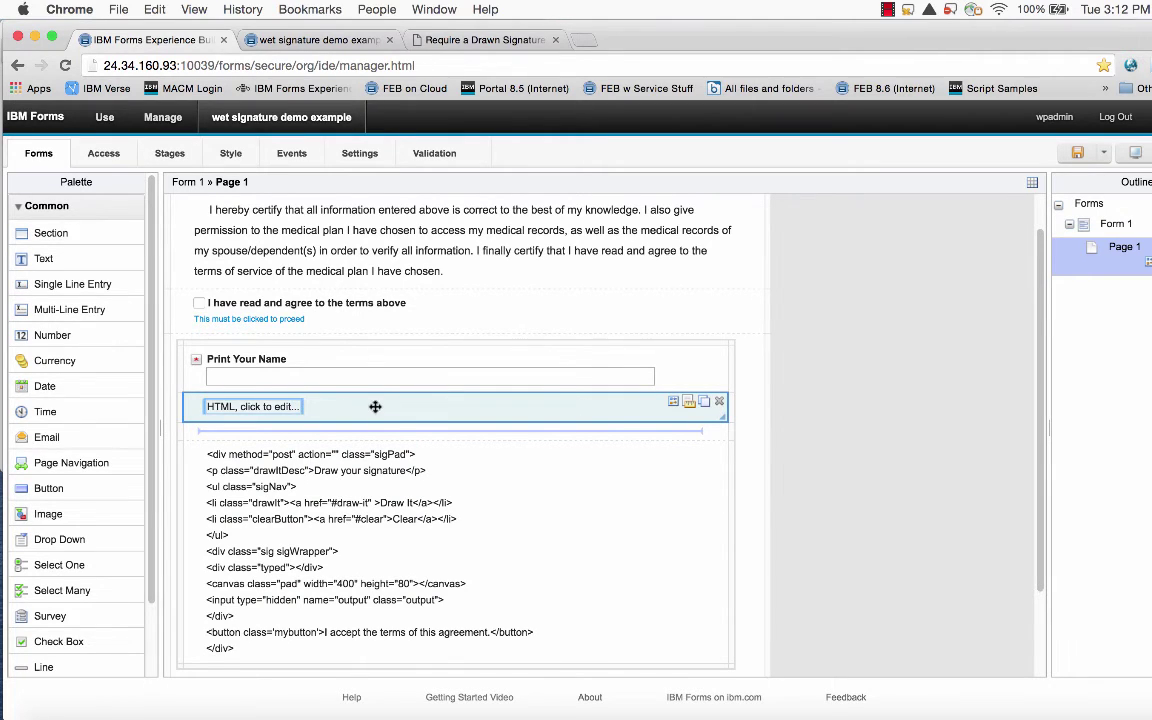
{"action": "scroll", "coordinate": [385, 390], "scroll_direction": "down", "scroll_amount": 1}
{"action": "scroll", "coordinate": [250, 383], "scroll_direction": "down", "scroll_amount": 5}
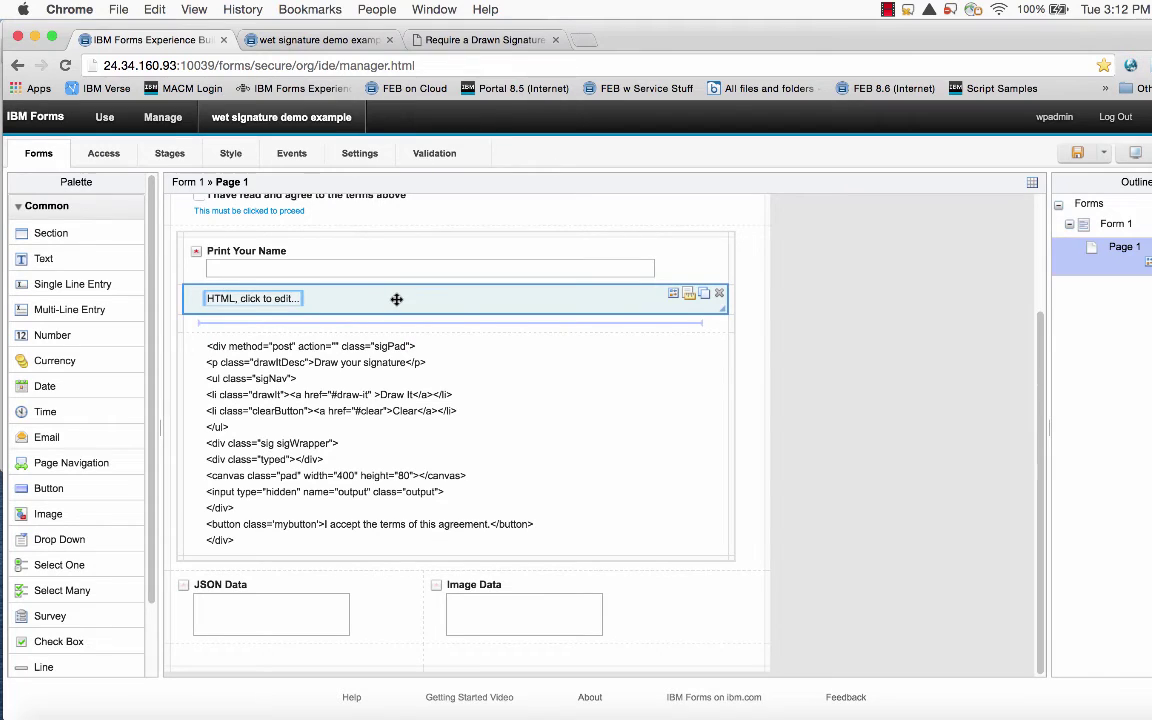
{"action": "scroll", "coordinate": [402, 299], "scroll_direction": "up", "scroll_amount": 1}
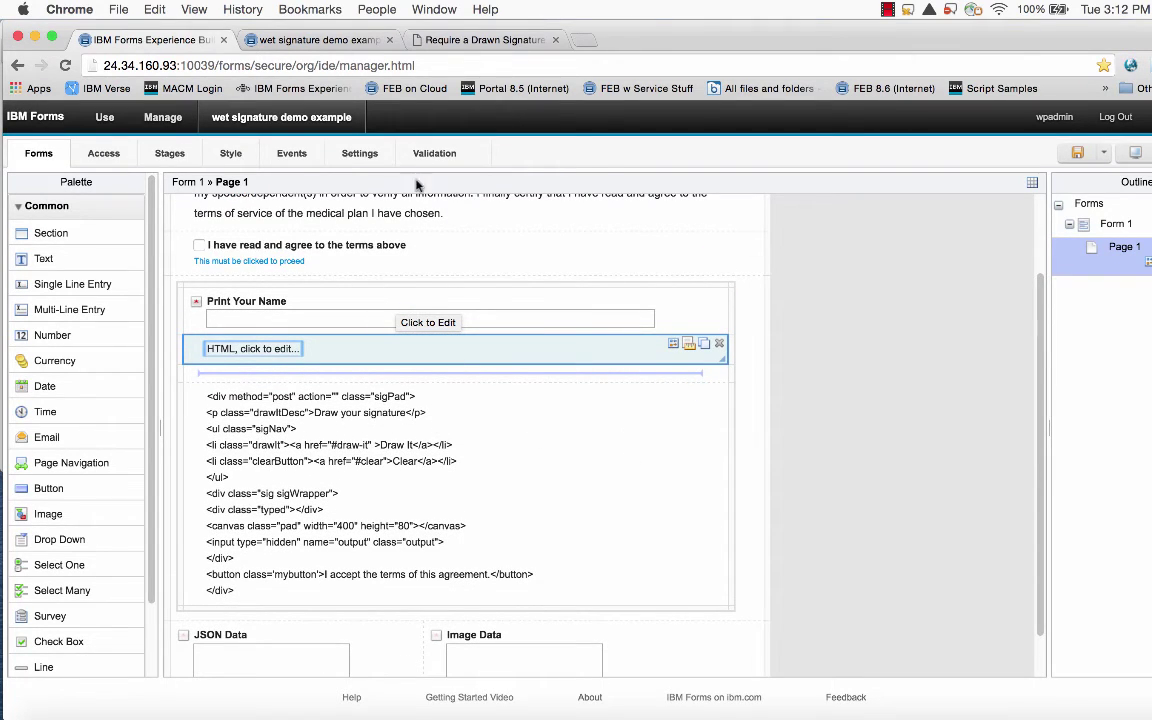
Review the JavaScript, CSS and Flash files uploaded to the application in its file settings.
{"action": "left_click", "coordinate": [347, 155]}
{"action": "left_click", "coordinate": [39, 227]}
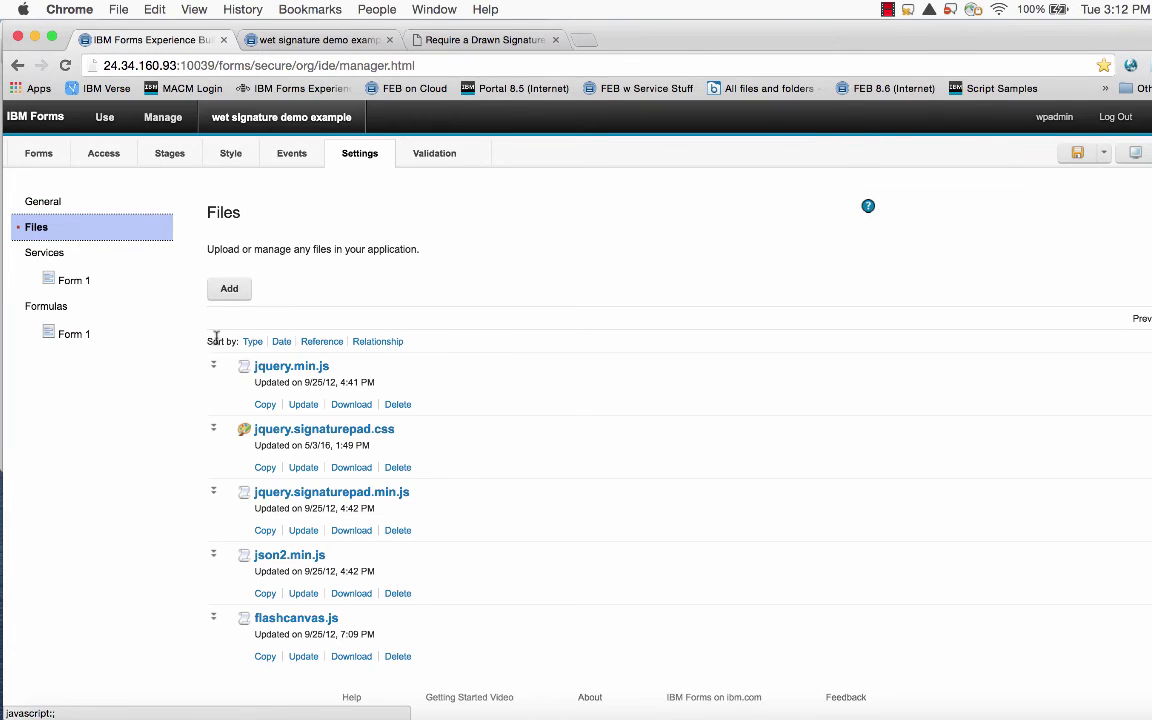
{"action": "scroll", "coordinate": [441, 505], "scroll_direction": "down", "scroll_amount": 3}
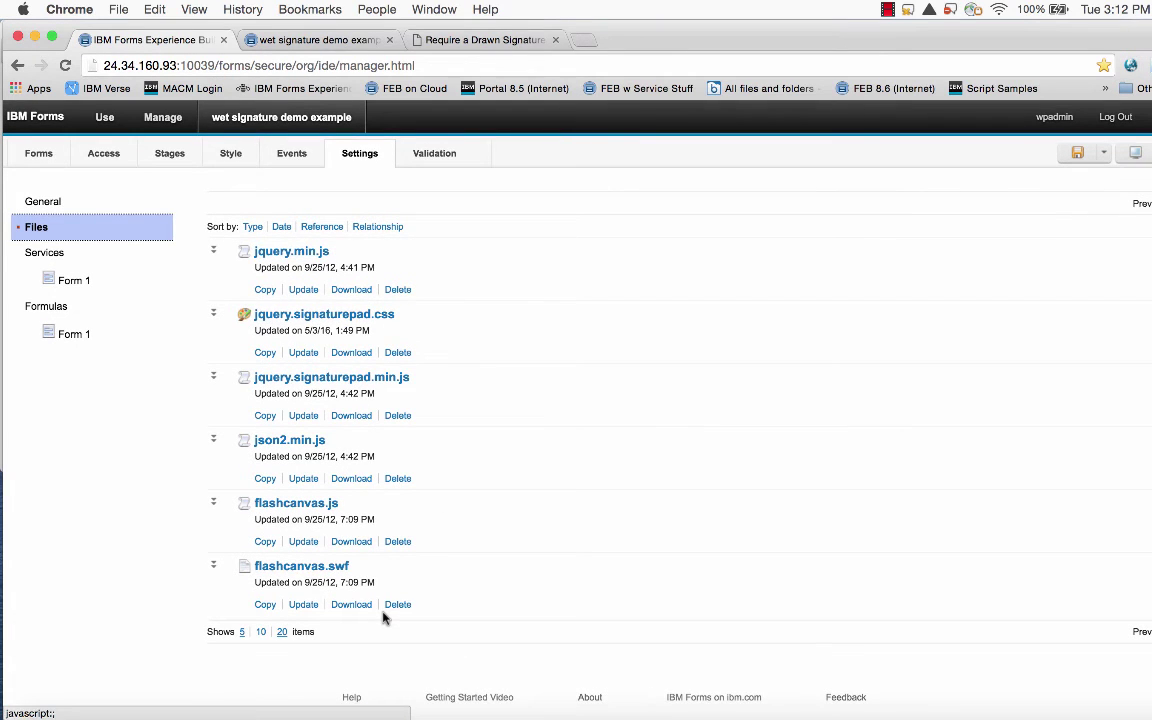
{"action": "scroll", "coordinate": [378, 480], "scroll_direction": "up", "scroll_amount": 3}
{"action": "scroll", "coordinate": [372, 450], "scroll_direction": "up", "scroll_amount": 1}
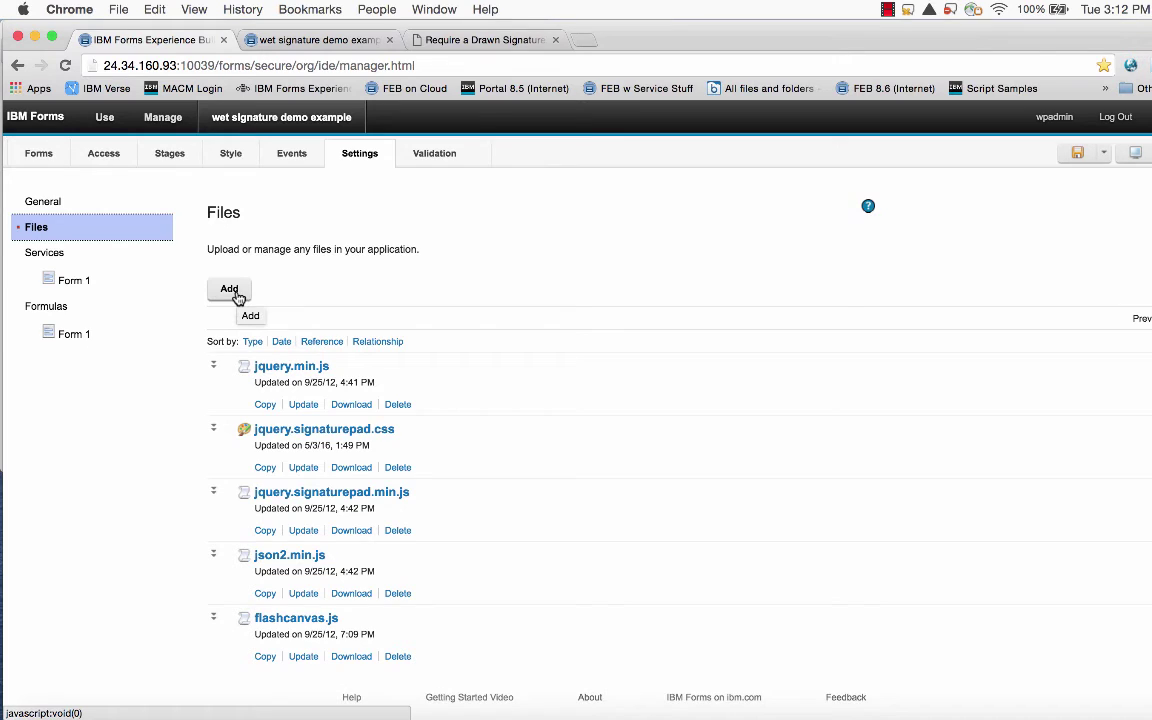
{"action": "left_click", "coordinate": [236, 296]}
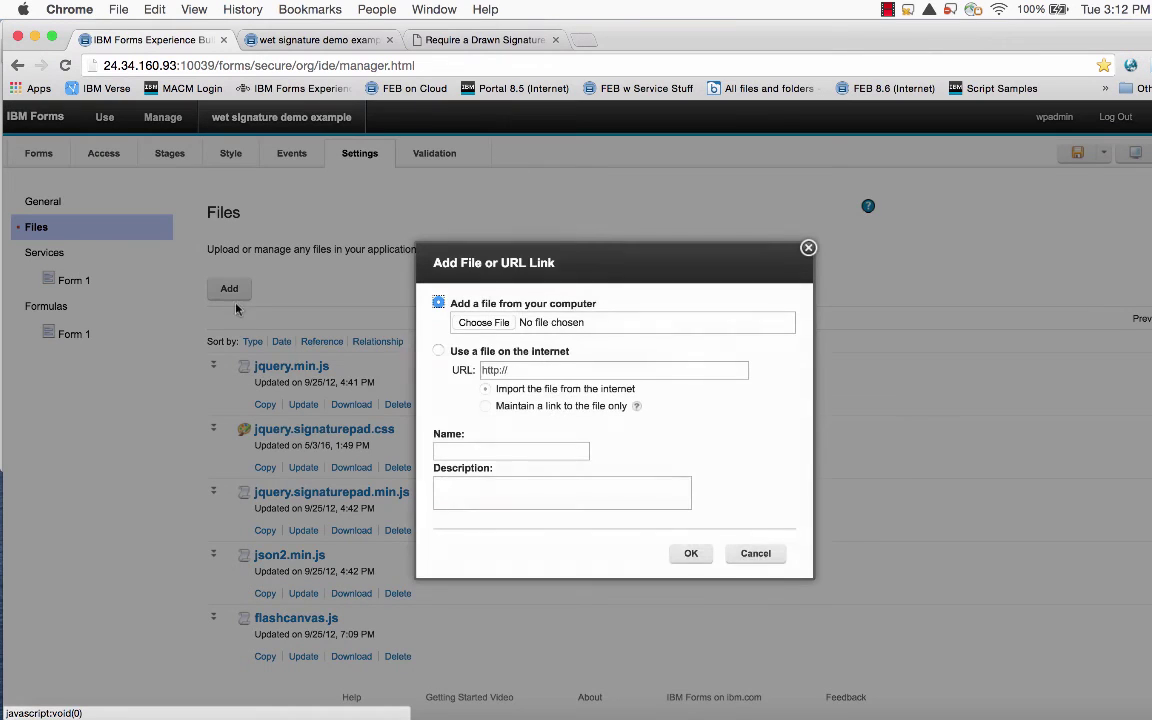
{"action": "left_click", "coordinate": [439, 352]}
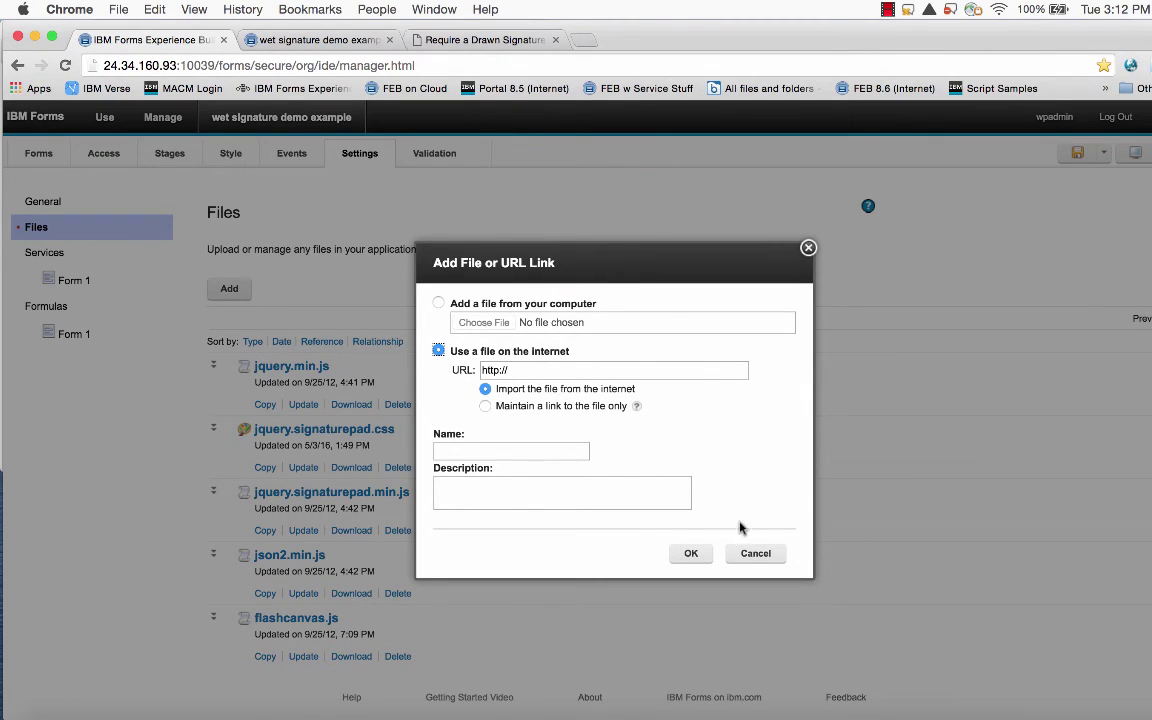
{"action": "left_click", "coordinate": [757, 557]}
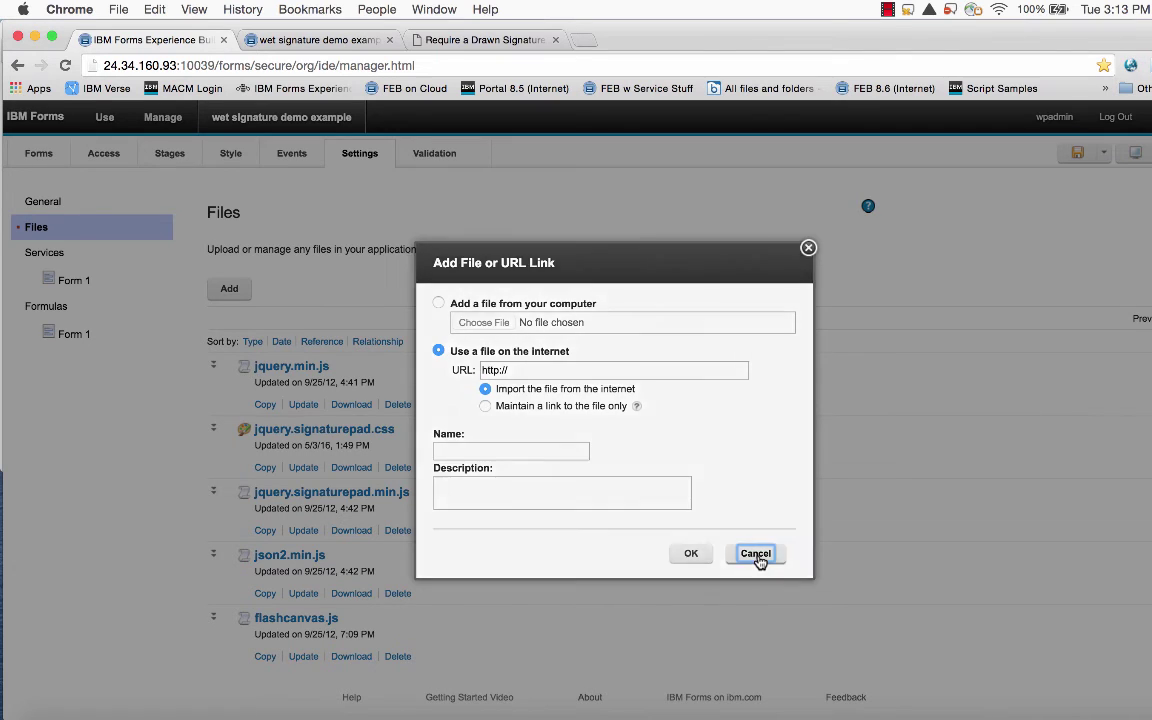
Examine the signature HTML block on Form 1's Page 1 and its visibility setting in the Start stage.
{"action": "left_click", "coordinate": [33, 155]}
{"action": "scroll", "coordinate": [564, 521], "scroll_direction": "down", "scroll_amount": 1}
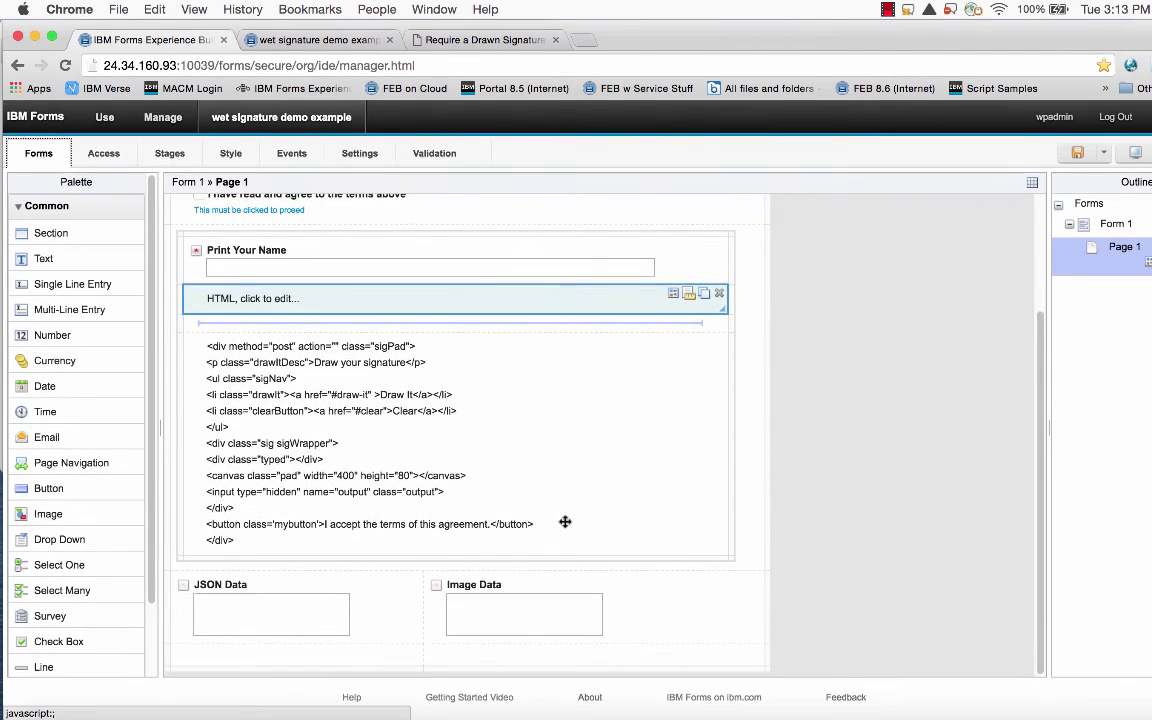
{"action": "left_click", "coordinate": [171, 158]}
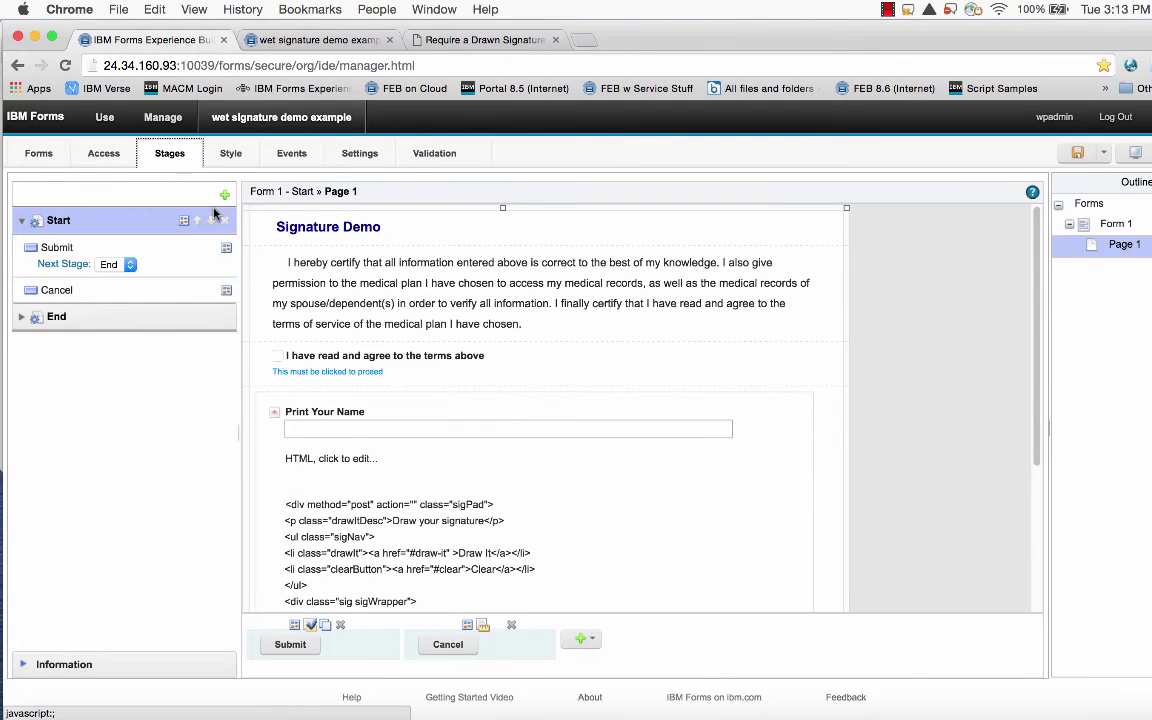
{"action": "scroll", "coordinate": [270, 270], "scroll_direction": "down", "scroll_amount": 2}
{"action": "scroll", "coordinate": [661, 531], "scroll_direction": "down", "scroll_amount": 1}
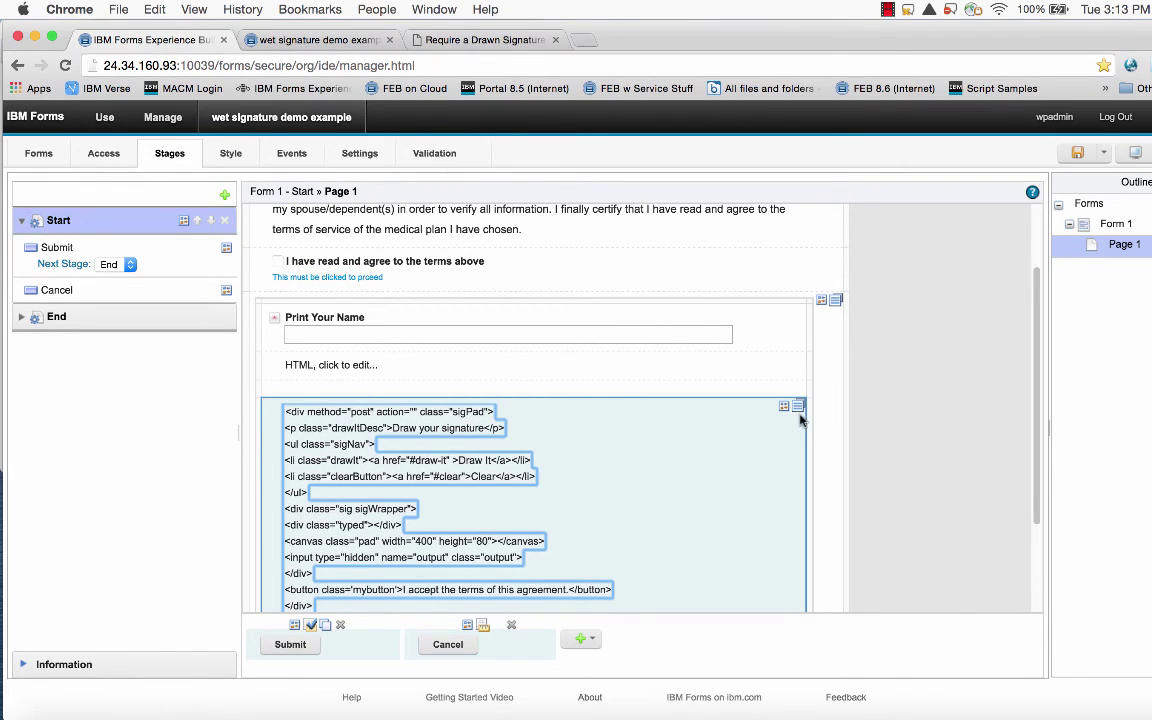
Compare the visibility of the signature pad and signature display HTML blocks and the Print Your Name field between the Start and End stages.
{"action": "left_click", "coordinate": [170, 316]}
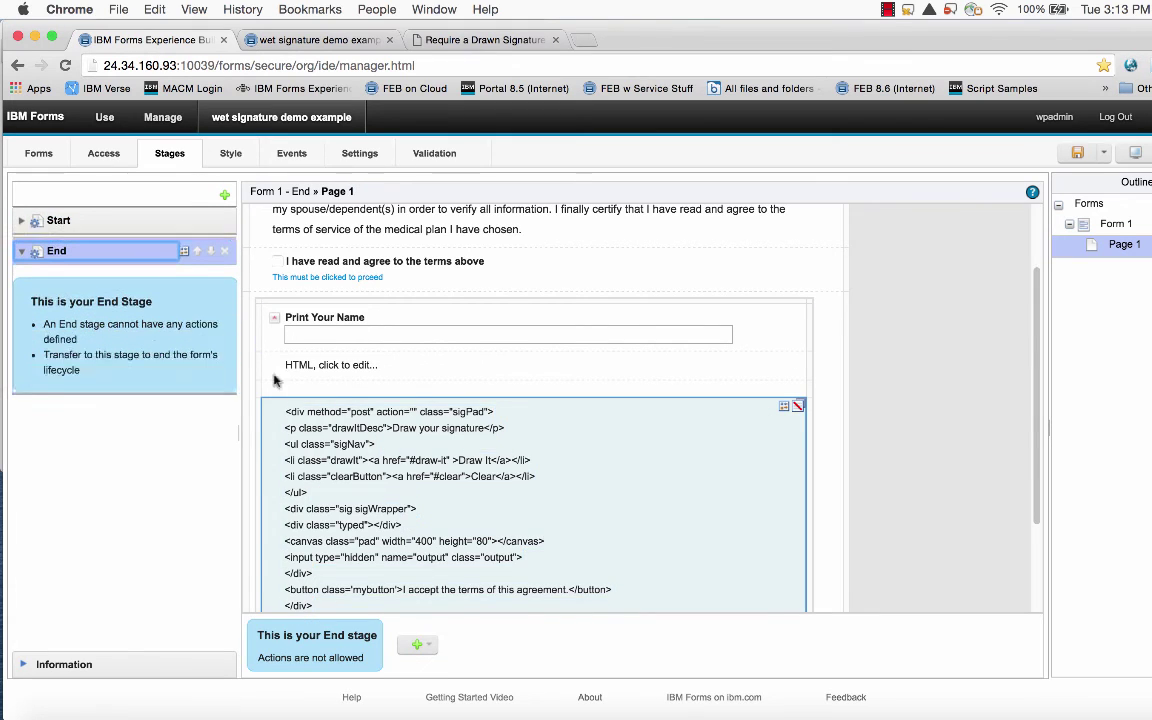
{"action": "left_click", "coordinate": [798, 407]}
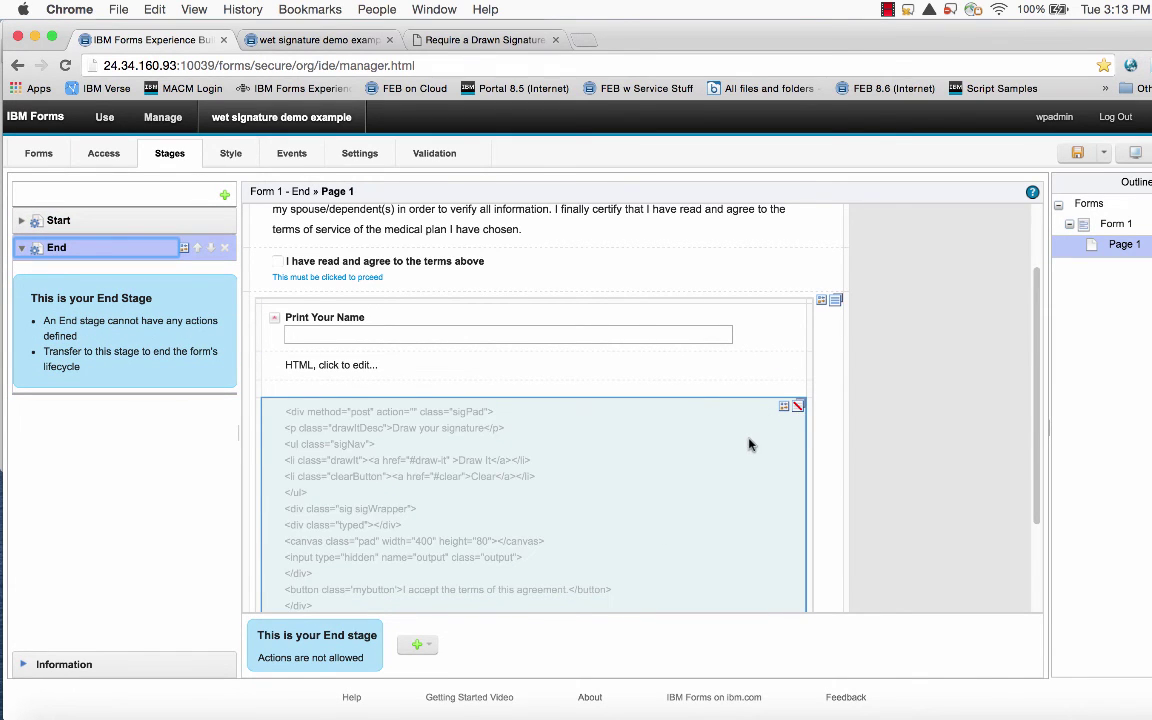
{"action": "left_click", "coordinate": [738, 370]}
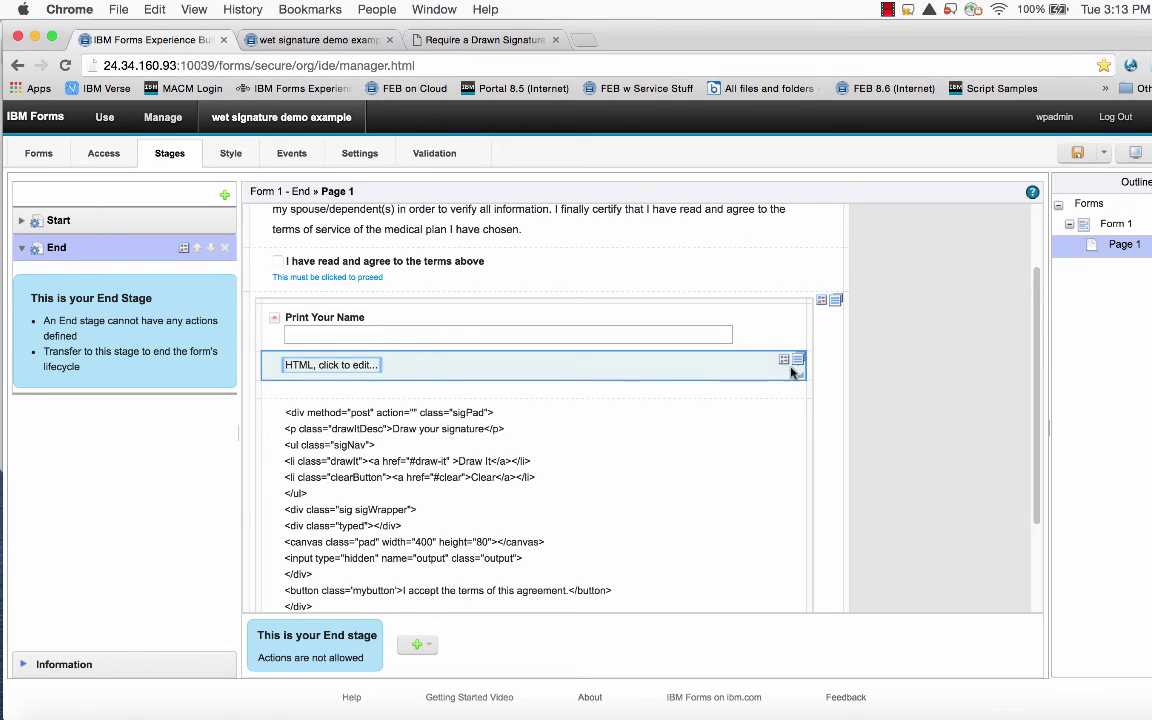
{"action": "left_click", "coordinate": [156, 223]}
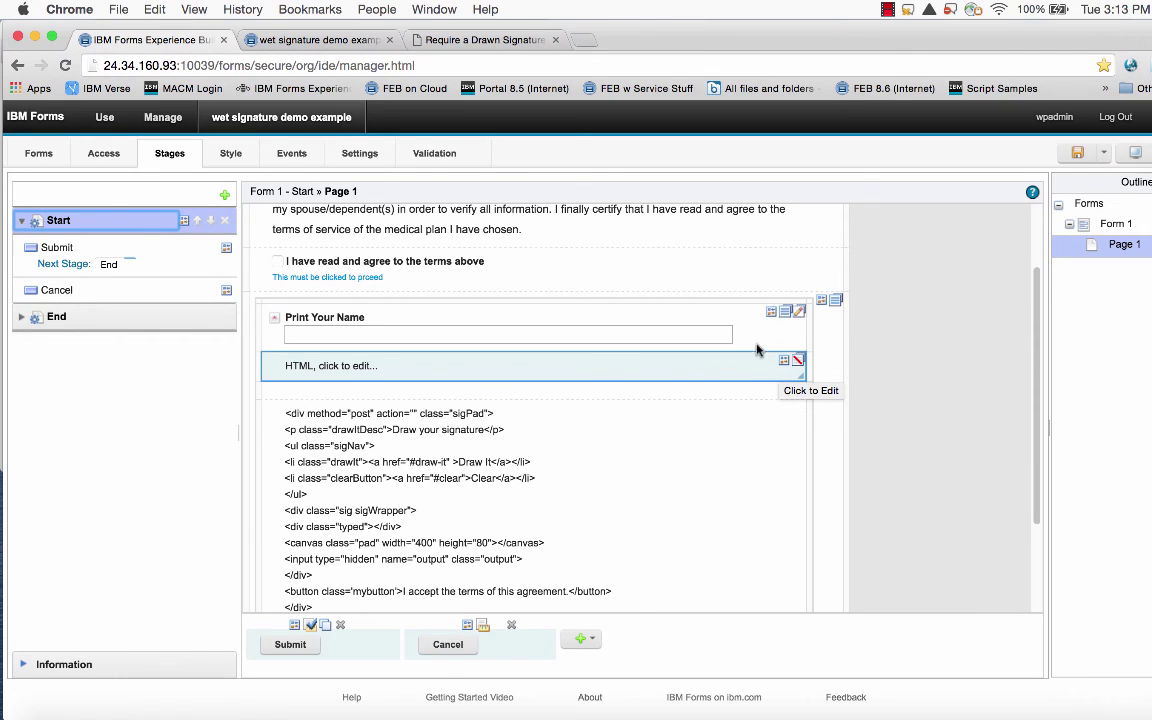
{"action": "left_click", "coordinate": [150, 320]}
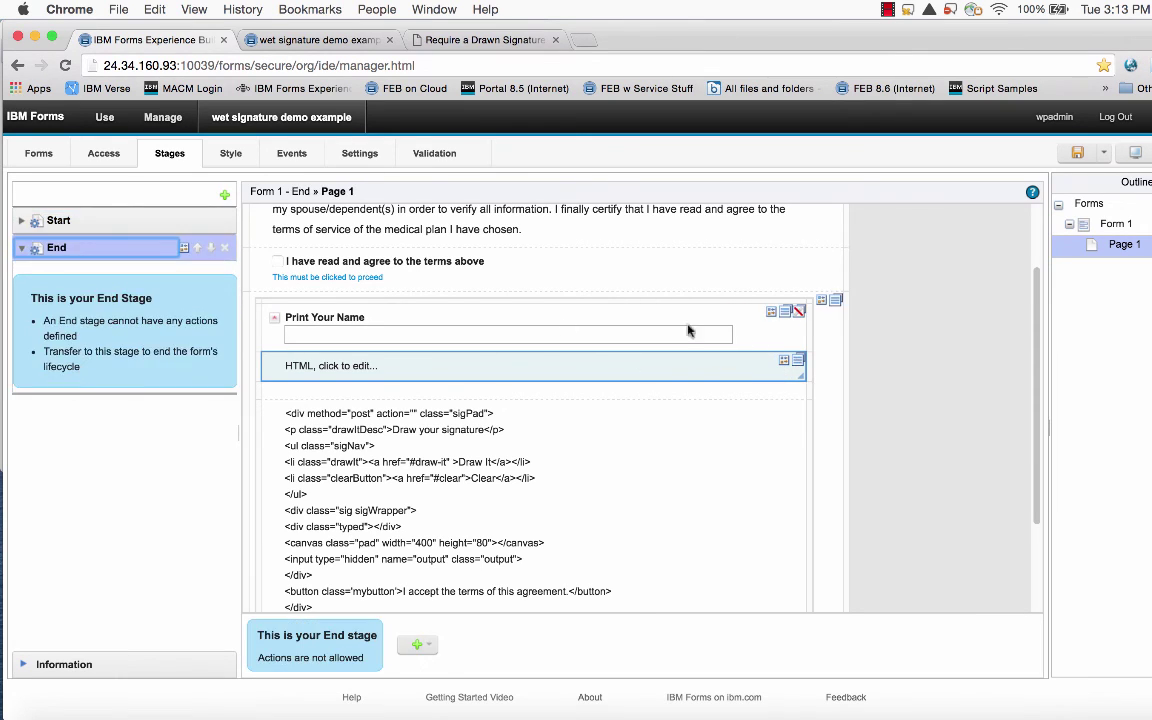